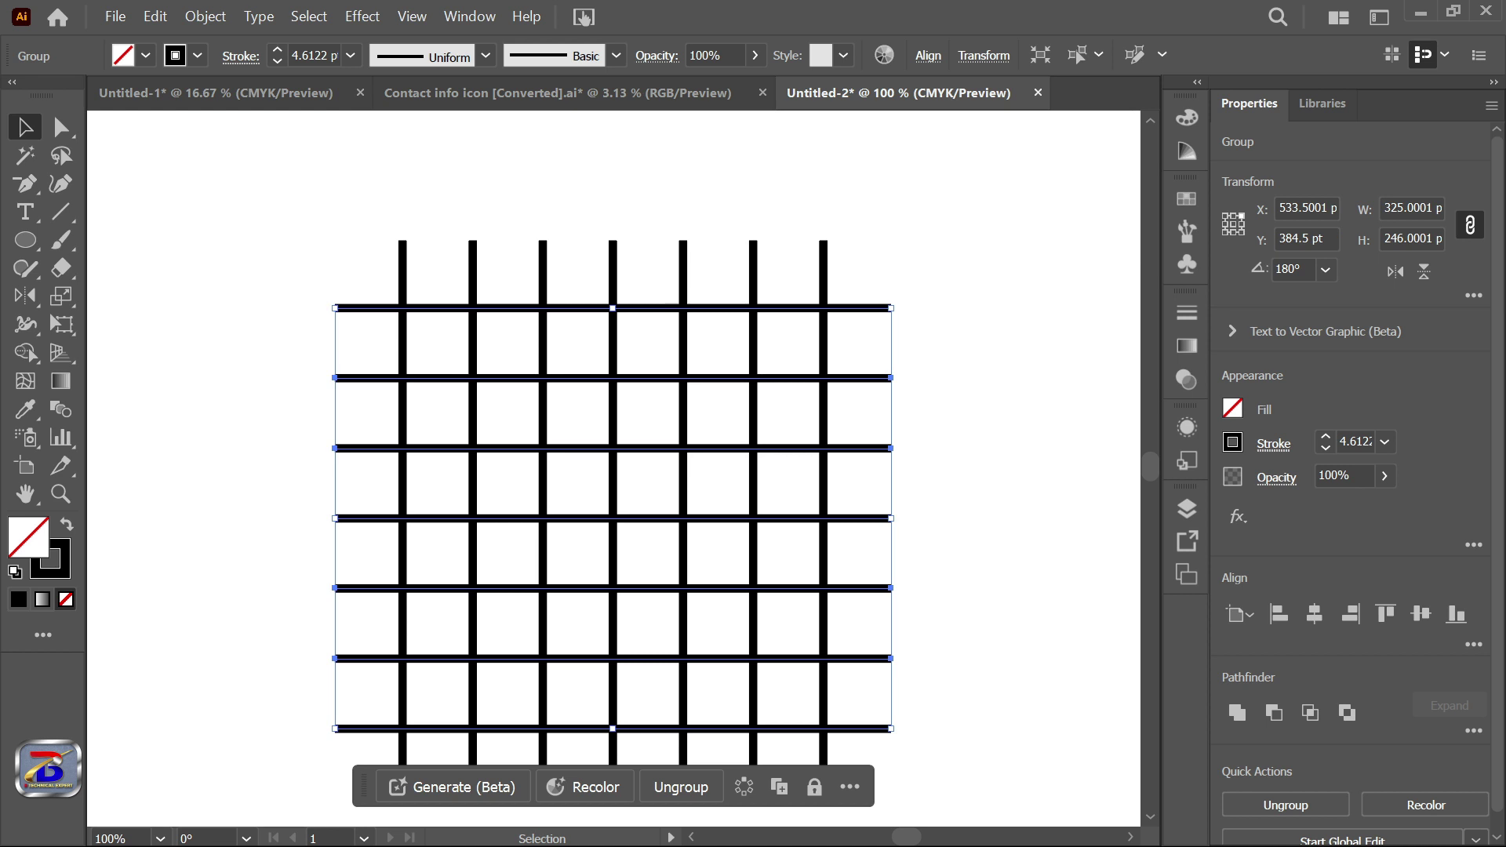
- Draw an 82 pt circle and align it horizontally and vertically to the center of the grid
{"action": "key", "text": "ctrl+minus"}
{"action": "key", "text": "ctrl+minus"}
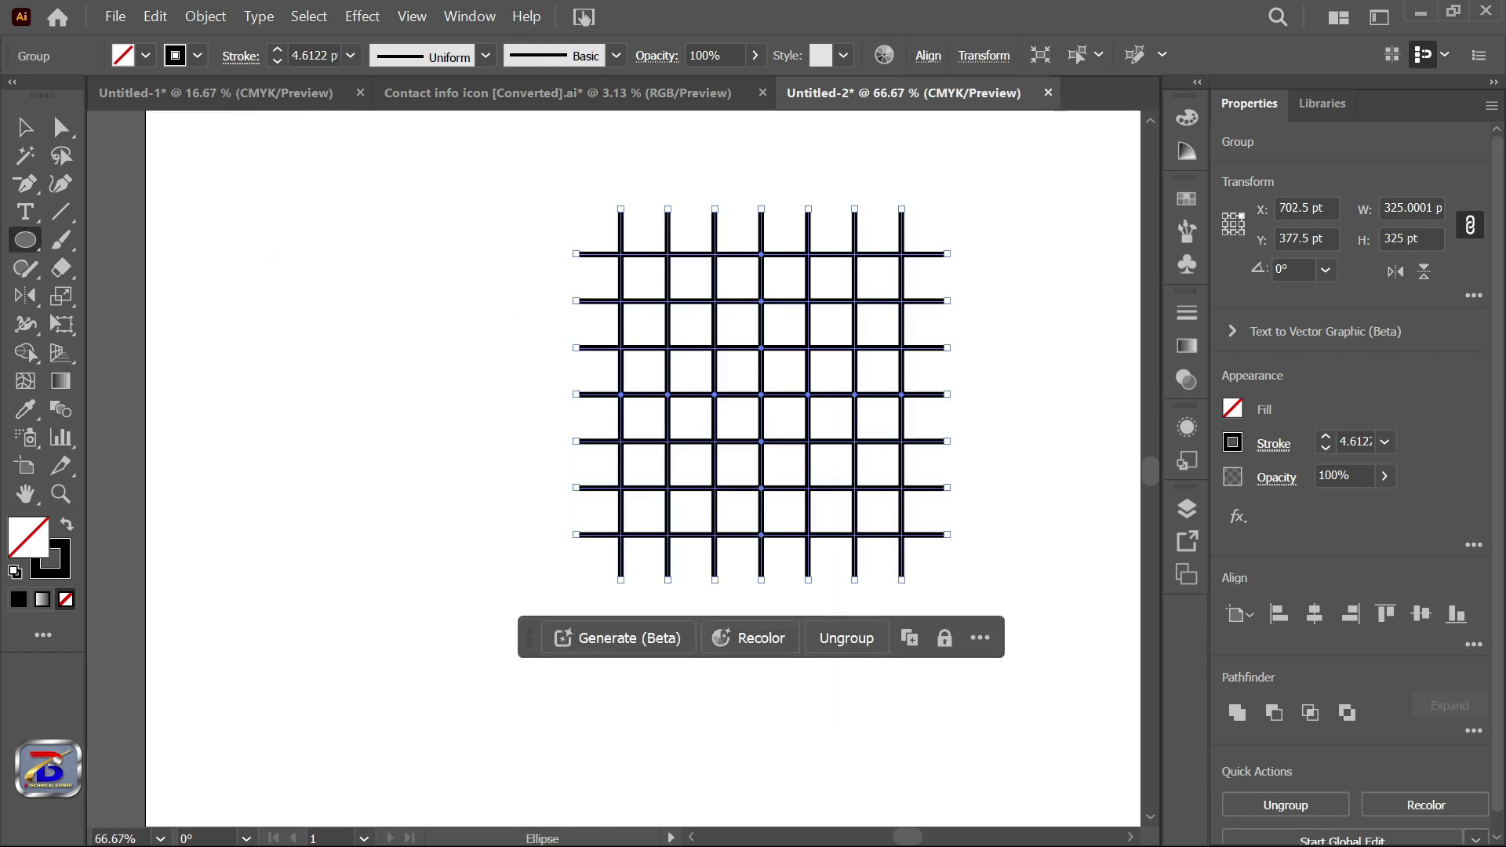
{"action": "left_click_drag", "start_coordinate": [227, 302], "coordinate": [294, 369]}
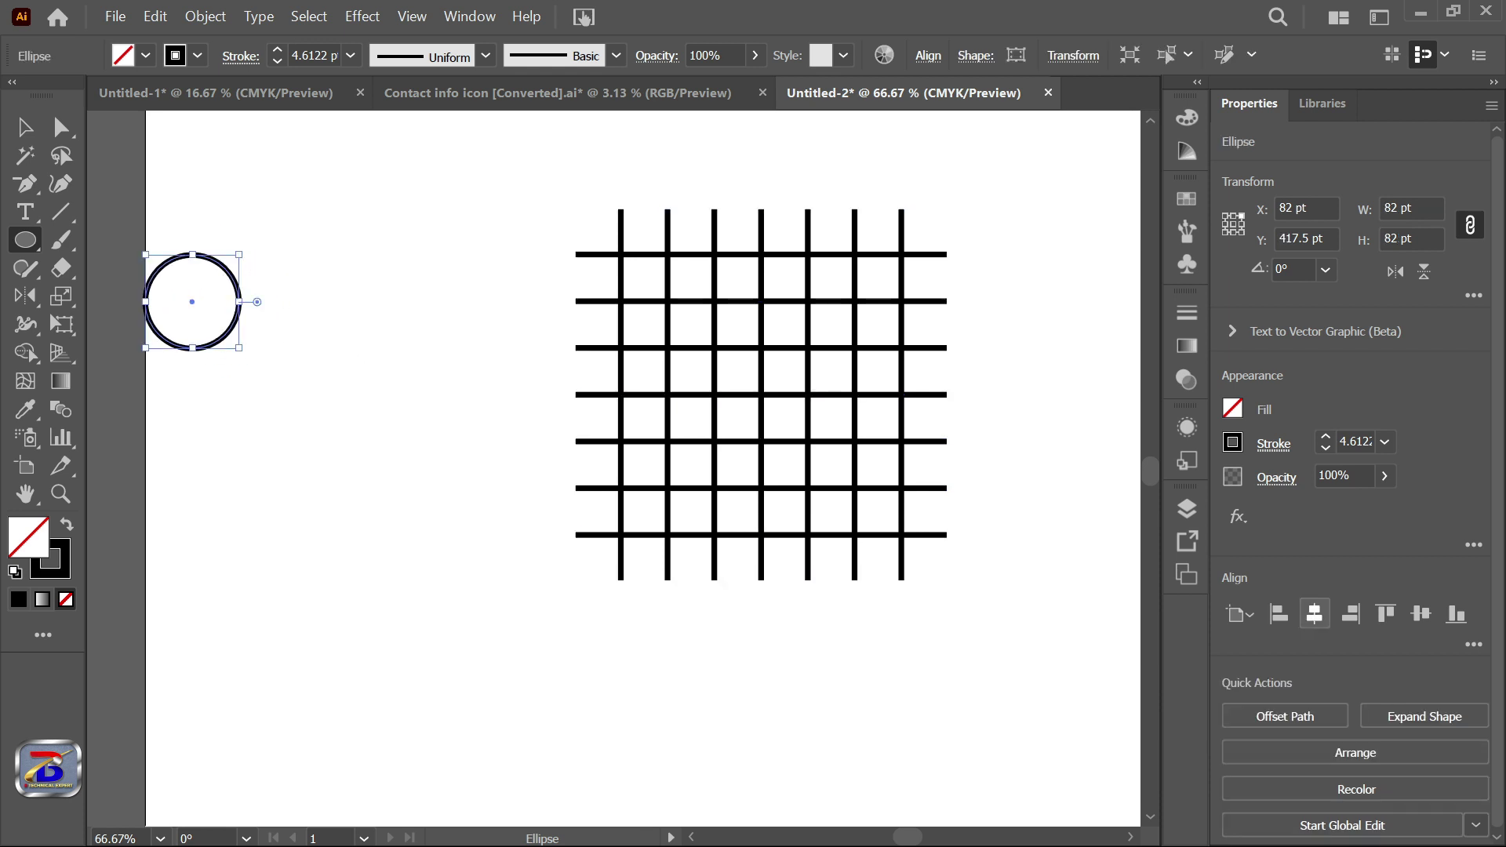
{"action": "left_click", "coordinate": [1315, 613]}
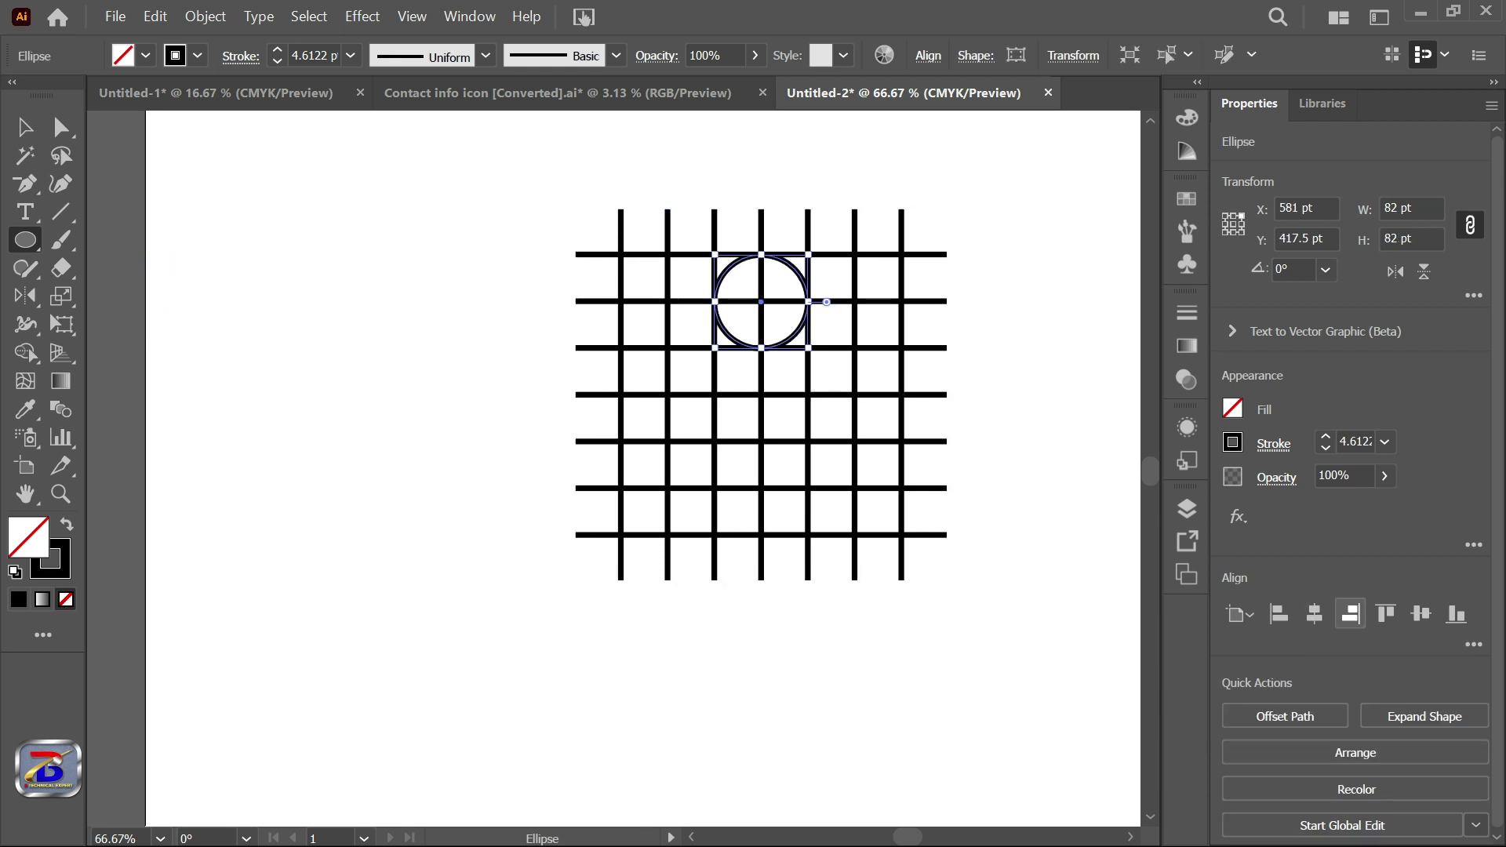
{"action": "left_click", "coordinate": [1421, 614]}
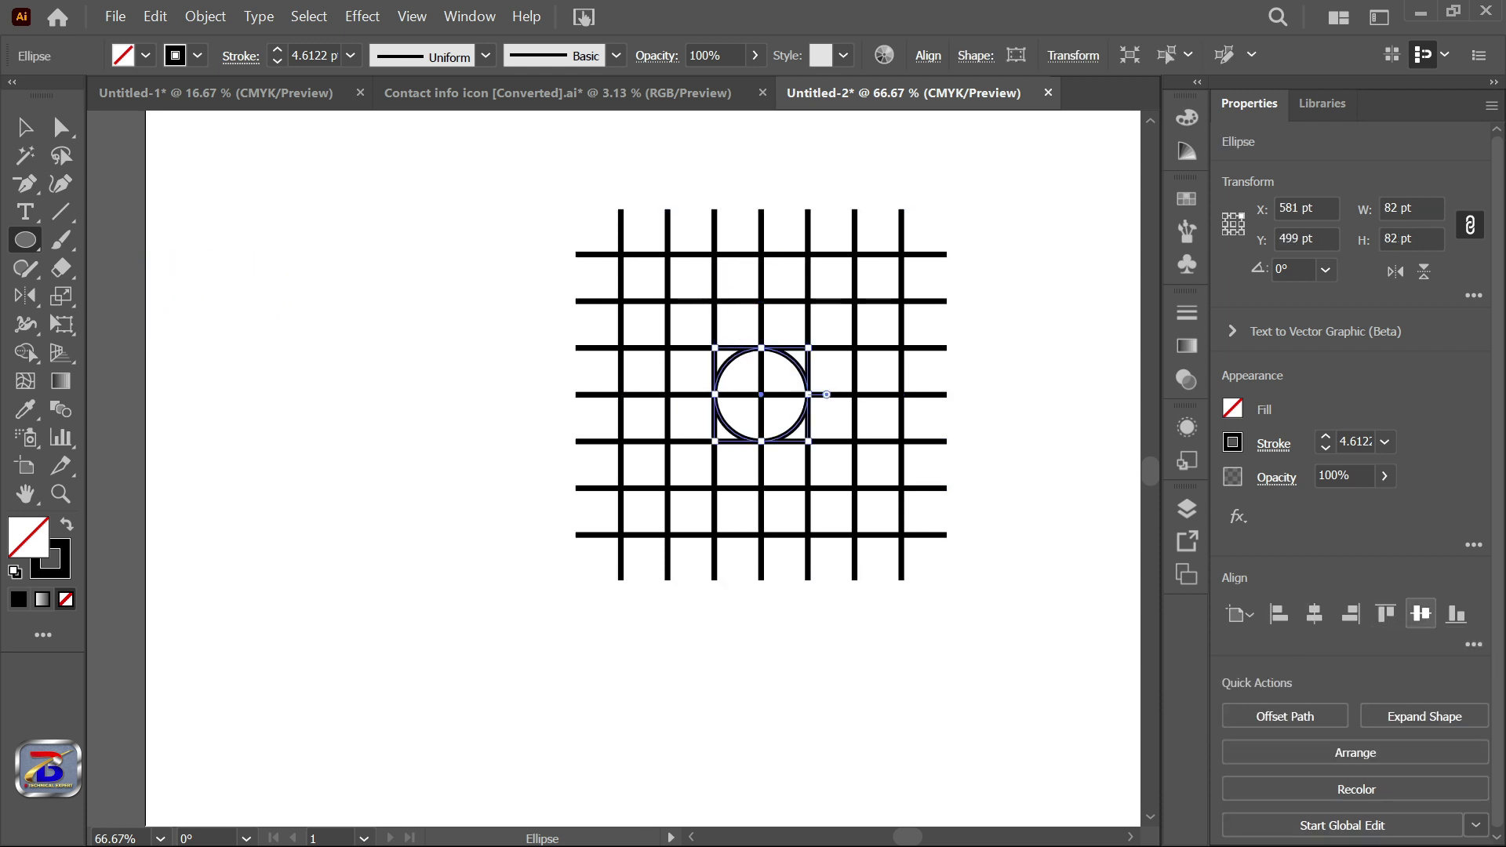
- Draw two larger concentric circles, one 163 pt wide and one reaching the third grid lines, and set all strokes to 6 pt
{"action": "key", "text": "ctrl+equal"}
{"action": "left_click_drag", "start_coordinate": [738, 479], "coordinate": [896, 322]}
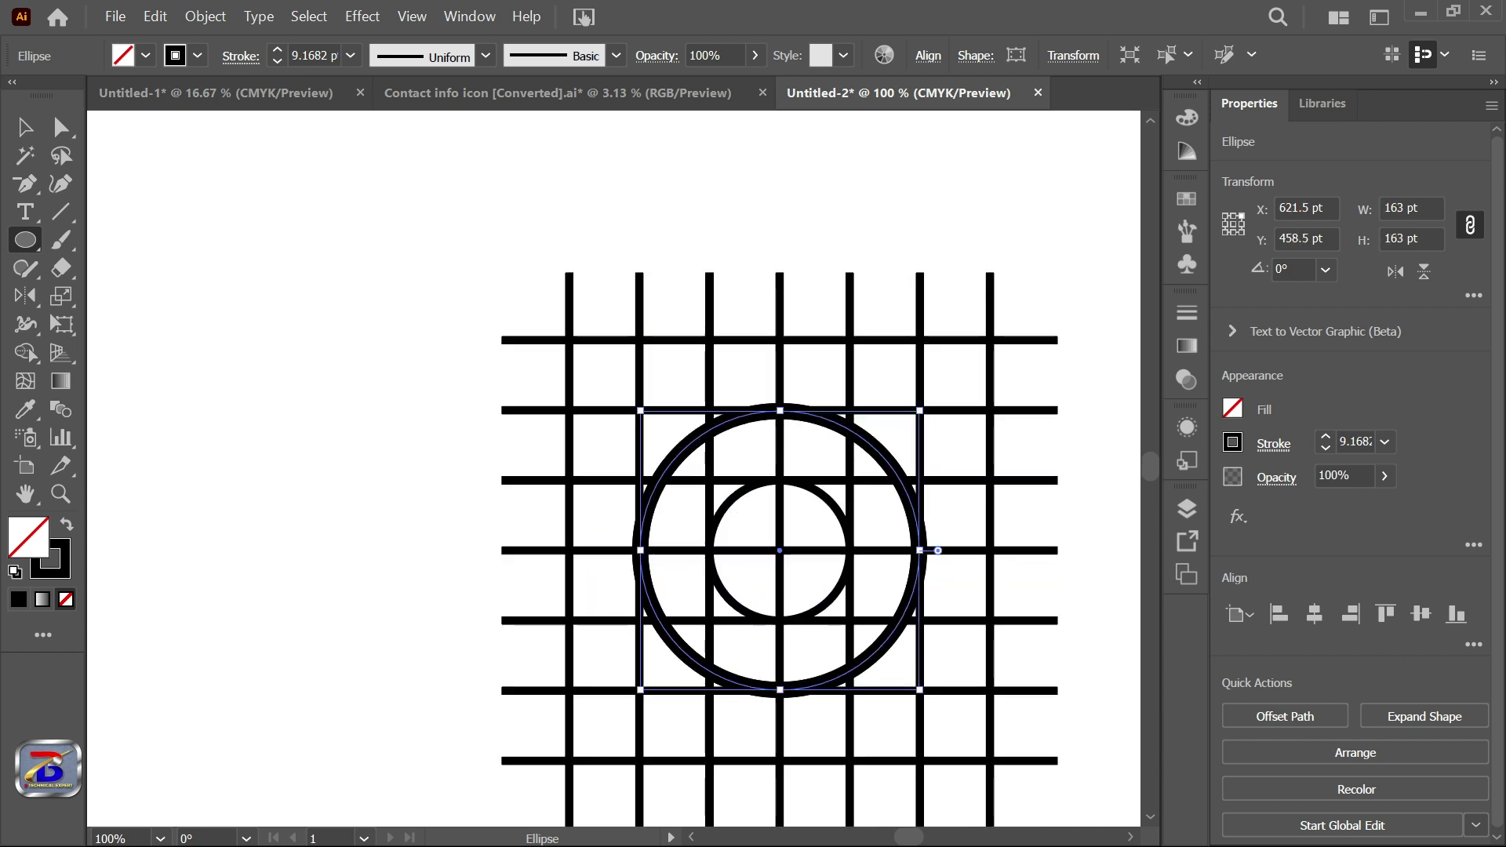
{"action": "left_click_drag", "start_coordinate": [779, 550], "coordinate": [976, 354]}
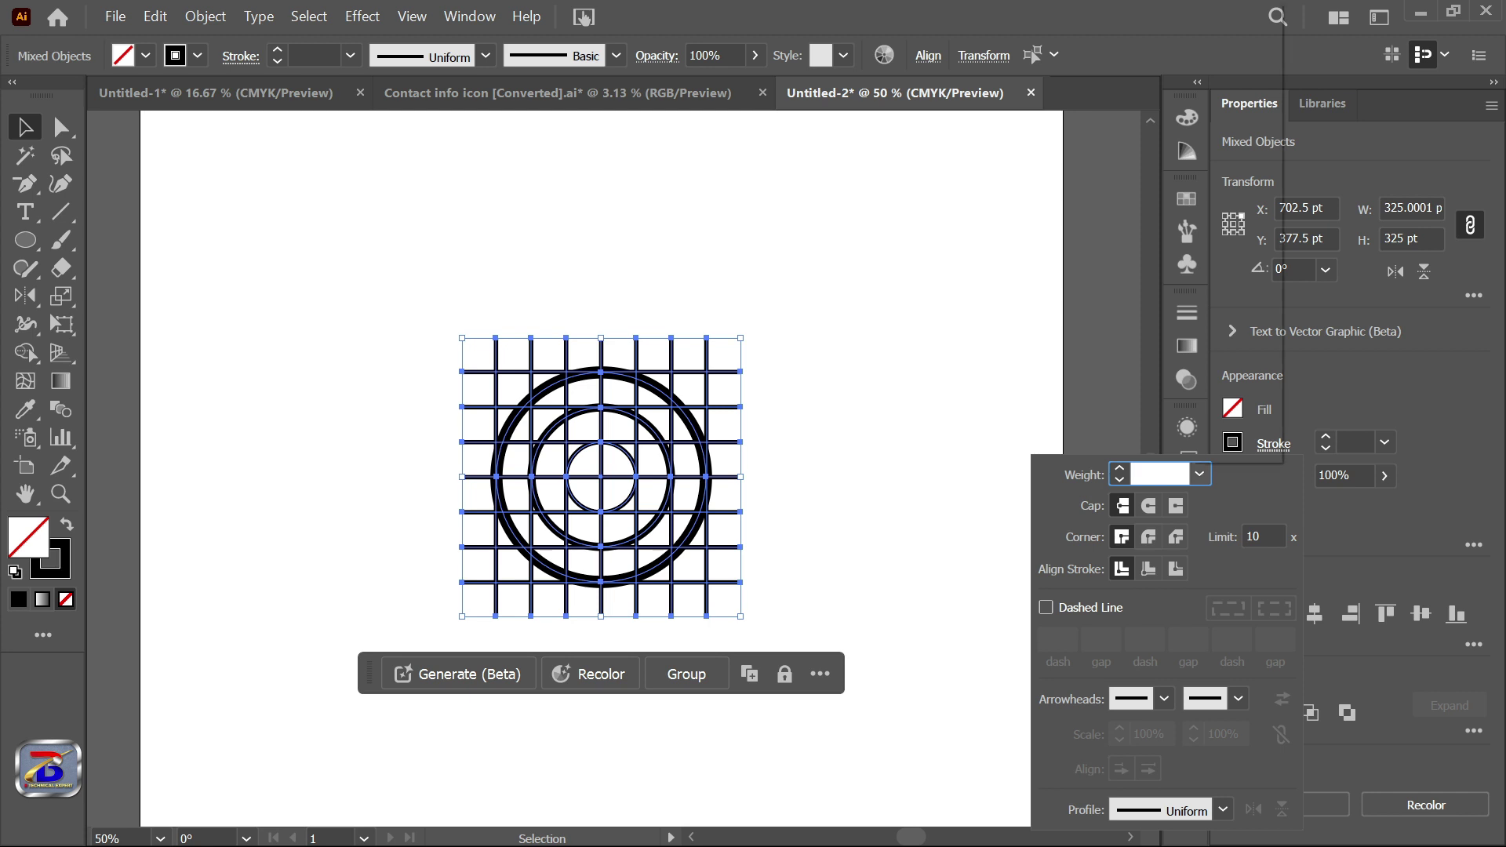
{"action": "left_click", "coordinate": [1199, 473]}
{"action": "left_click", "coordinate": [1228, 220]}
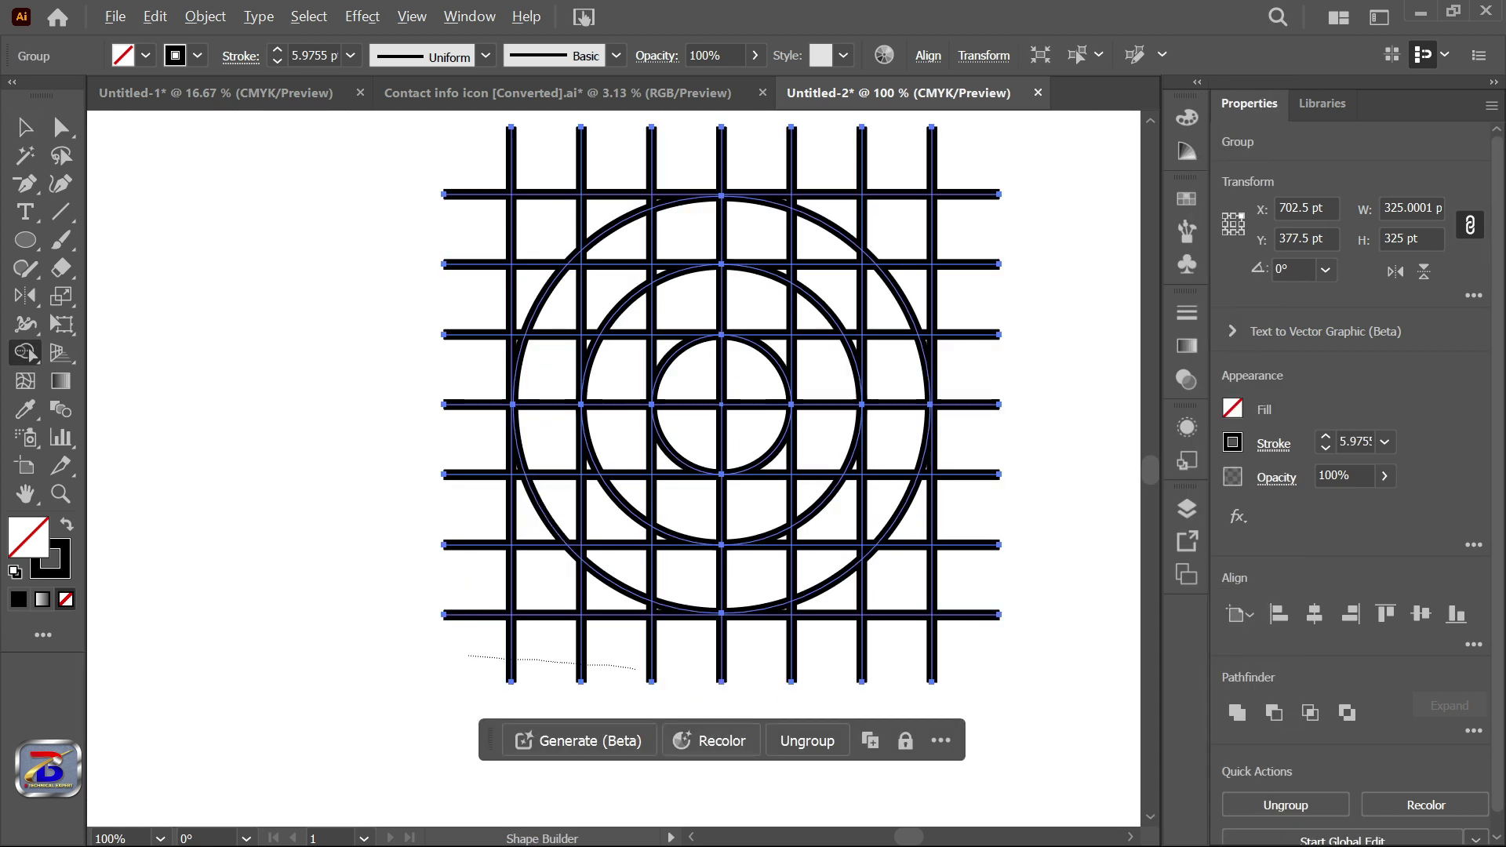
- Erase the line stubs below the grid and the segments outside the outer circle at the lower right with Shape Builder
{"action": "left_click_drag", "start_coordinate": [635, 669], "coordinate": [636, 670]}
{"action": "left_click_drag", "start_coordinate": [610, 659], "coordinate": [623, 661]}
{"action": "left_click_drag", "start_coordinate": [980, 662], "coordinate": [981, 661]}
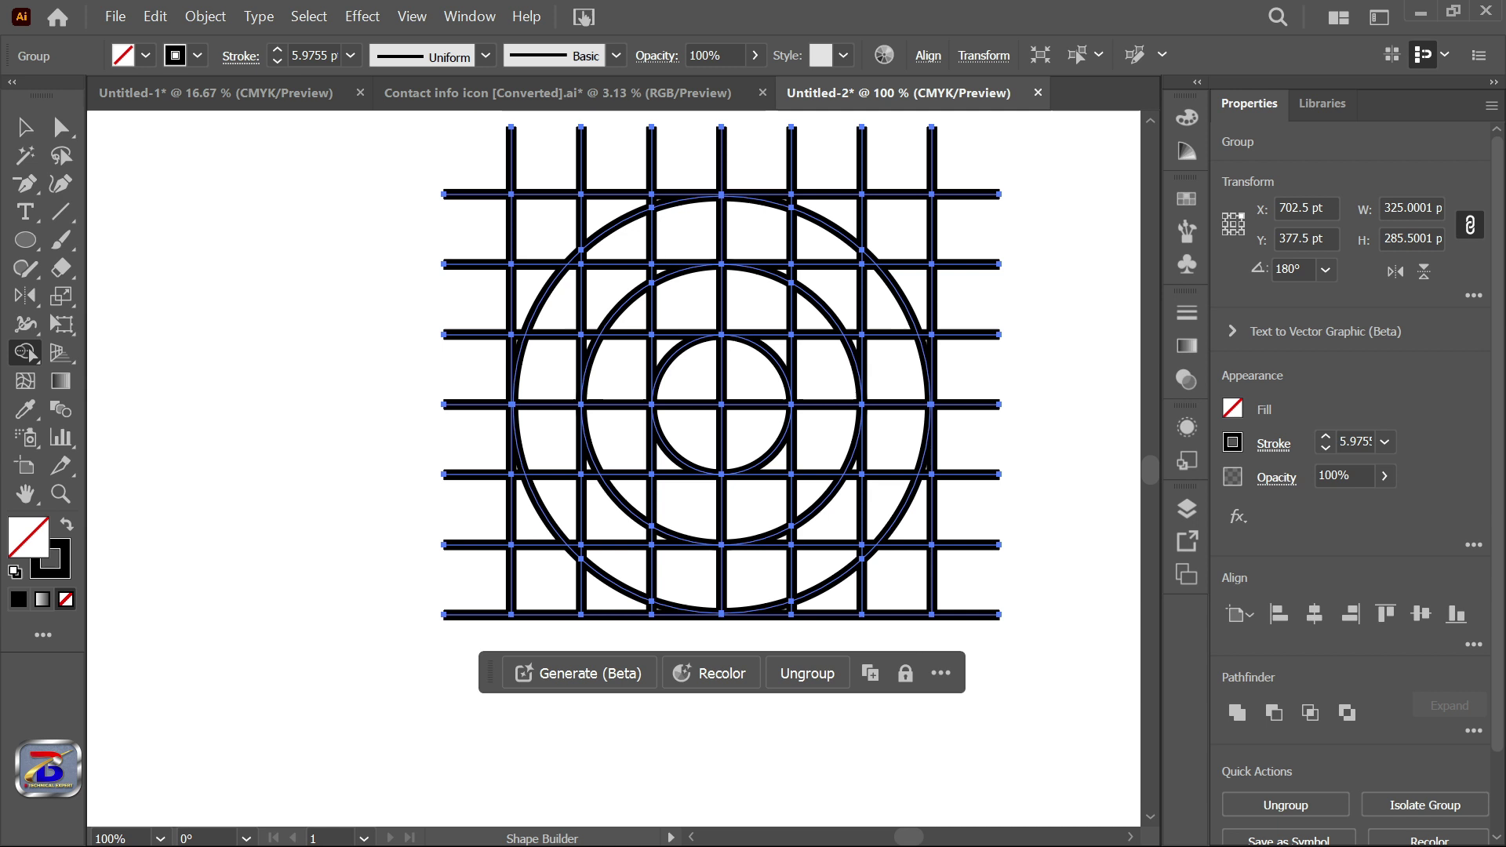
{"action": "left_click_drag", "start_coordinate": [975, 344], "coordinate": [974, 343]}
{"action": "left_click", "coordinate": [932, 581], "text": "alt"}
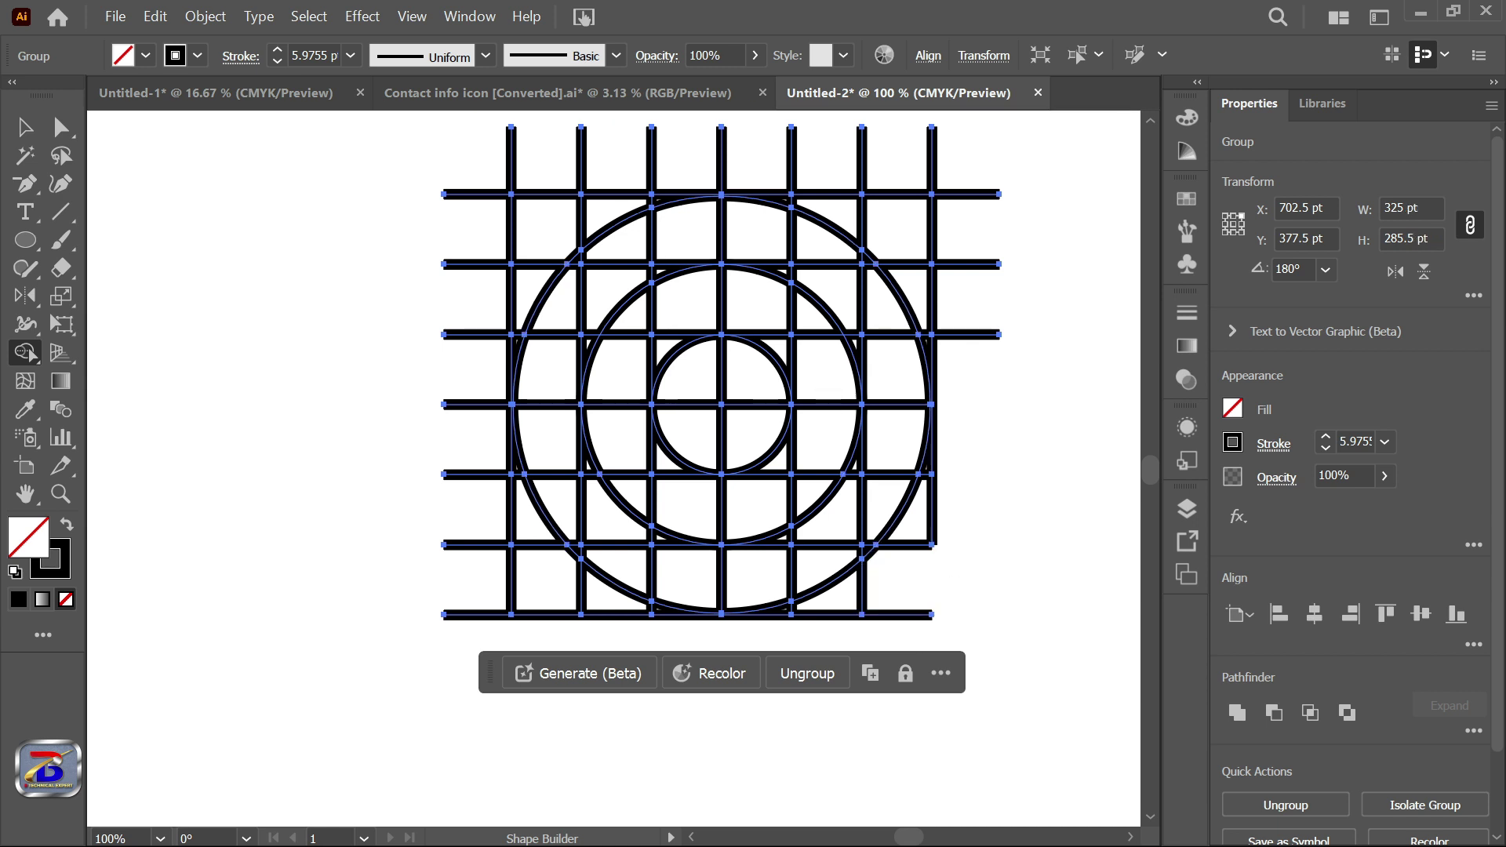
{"action": "left_click_drag", "start_coordinate": [881, 593], "coordinate": [864, 593]}
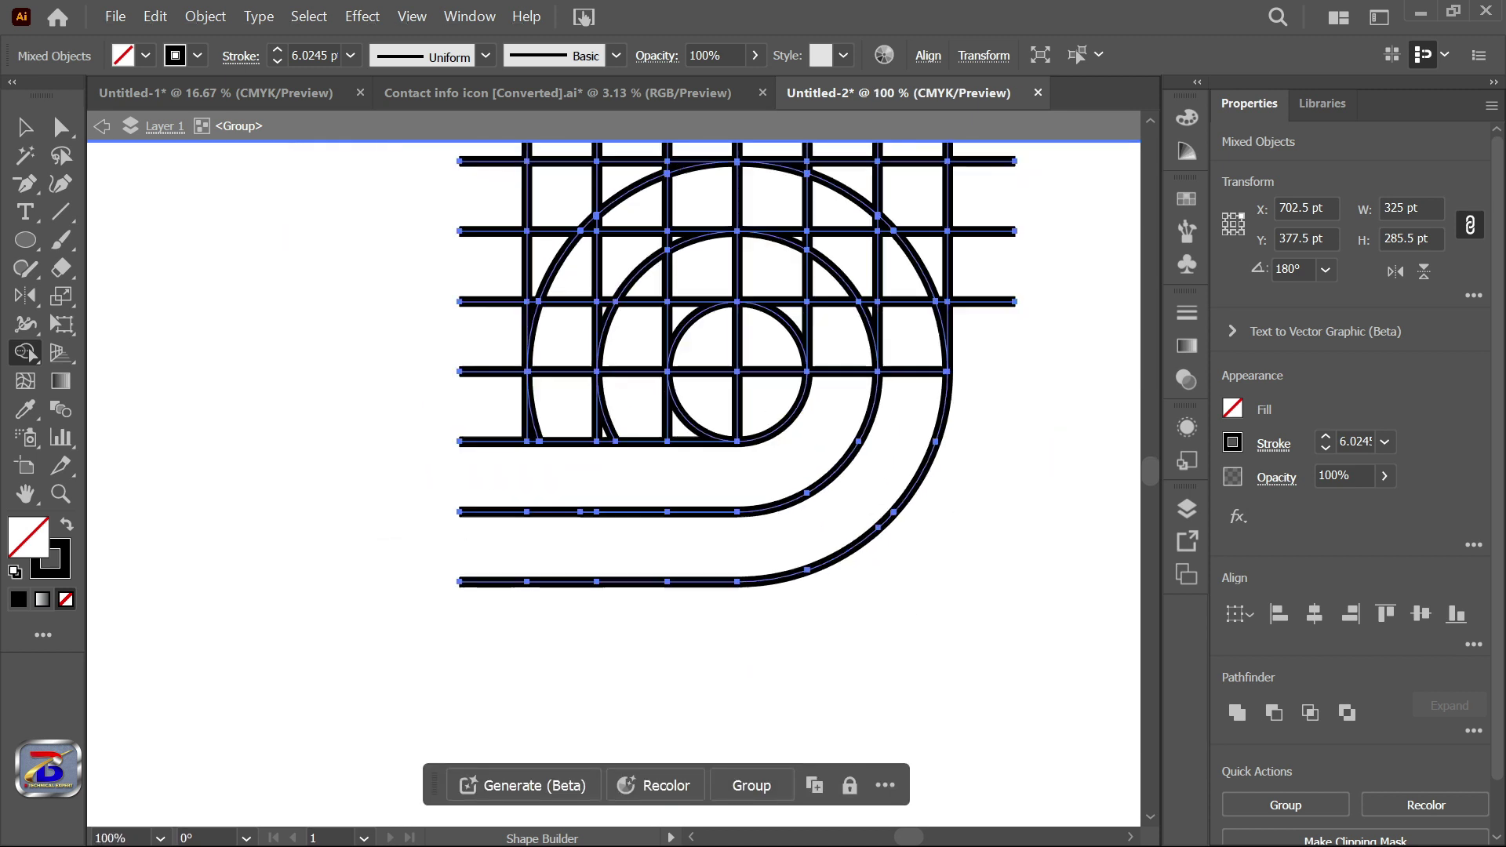
- Erase the remaining vertical segments and arc pieces just below the grid's center line with Shape Builder, keeping three J-shaped curves
{"action": "scroll", "coordinate": [713, 423], "scroll_direction": "up", "scroll_amount": 3}
{"action": "left_click", "coordinate": [784, 371], "text": "alt"}
{"action": "left_click", "coordinate": [634, 415], "text": "alt"}
{"action": "left_click", "coordinate": [573, 372], "text": "alt"}
{"action": "left_click", "coordinate": [380, 384], "text": "alt"}
{"action": "left_click", "coordinate": [363, 372], "text": "alt"}
{"action": "scroll", "coordinate": [363, 372], "scroll_direction": "down", "scroll_amount": 3}
{"action": "scroll", "coordinate": [200, 360], "scroll_direction": "up", "scroll_amount": 3}
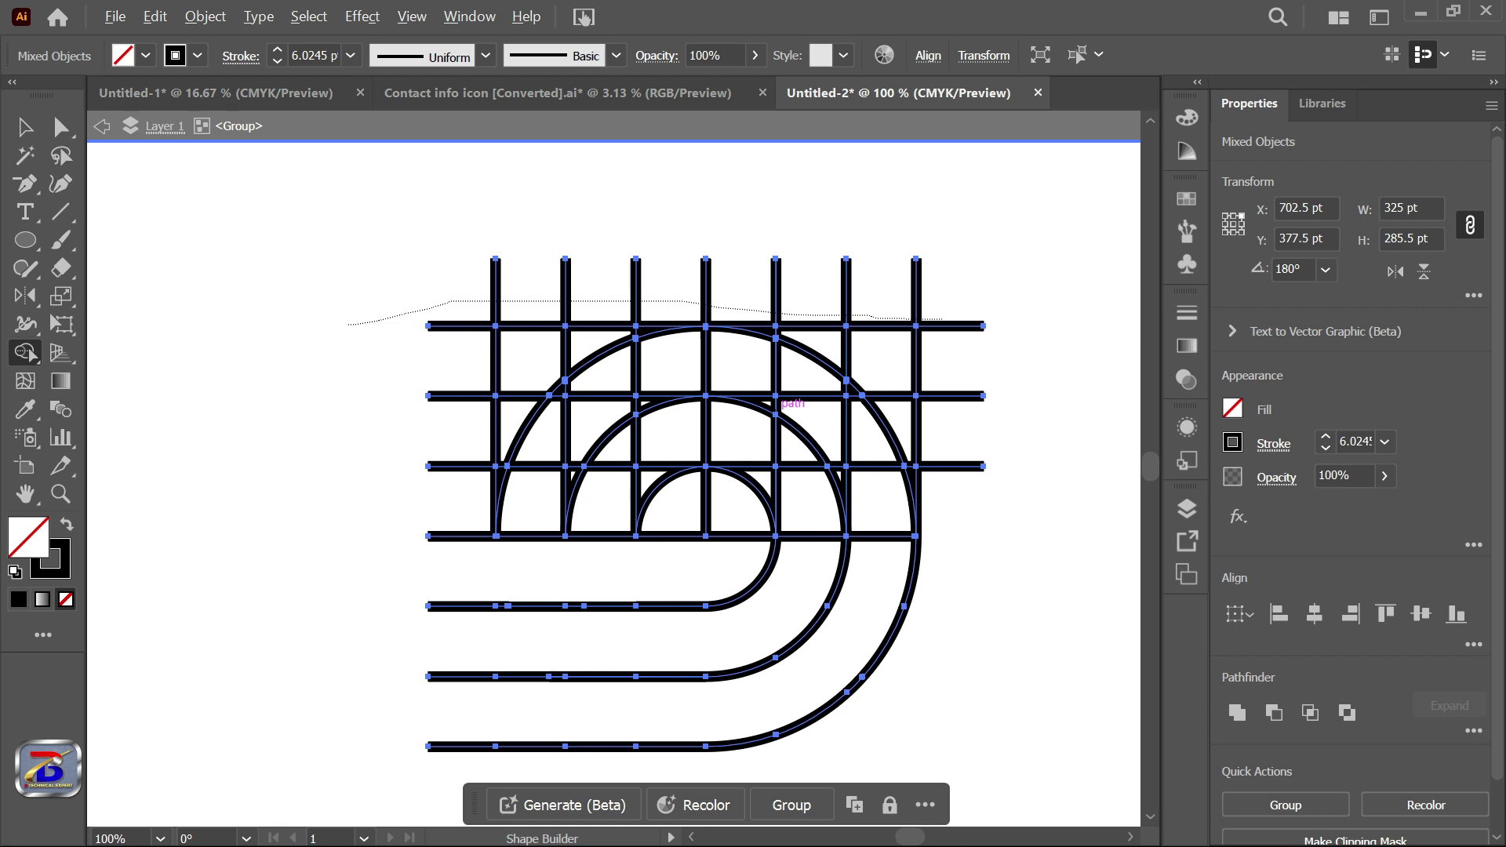
- Erase all grid lines, arcs and stray fragments above the three curved lines, including the horizontal center line, with Shape Builder
{"action": "left_click_drag", "start_coordinate": [439, 301], "coordinate": [784, 402]}
{"action": "left_click_drag", "start_coordinate": [894, 507], "coordinate": [533, 504]}
{"action": "left_click_drag", "start_coordinate": [461, 269], "coordinate": [840, 326]}
{"action": "left_click_drag", "start_coordinate": [548, 295], "coordinate": [537, 424]}
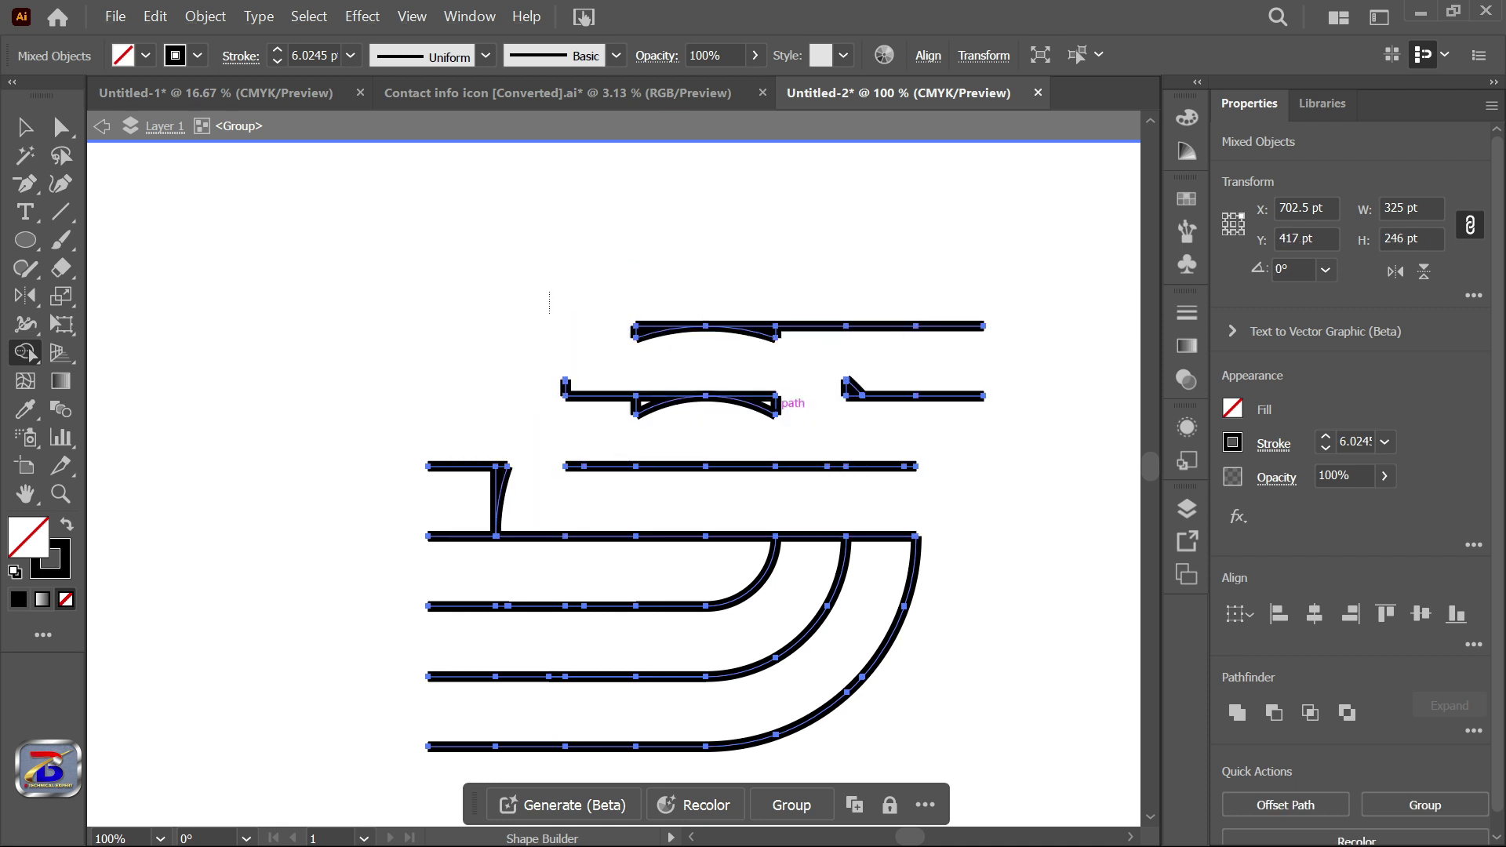
{"action": "left_click_drag", "start_coordinate": [742, 294], "coordinate": [741, 431]}
{"action": "left_click_drag", "start_coordinate": [949, 294], "coordinate": [949, 424]}
{"action": "left_click_drag", "start_coordinate": [671, 295], "coordinate": [671, 431]}
{"action": "left_click_drag", "start_coordinate": [706, 443], "coordinate": [706, 490]}
{"action": "mouse_move", "coordinate": [459, 450]}
{"action": "left_mouse_down"}
{"action": "mouse_move", "coordinate": [462, 480]}
{"action": "mouse_move", "coordinate": [520, 502]}
{"action": "left_mouse_up"}
{"action": "left_click", "coordinate": [501, 466], "text": "alt"}
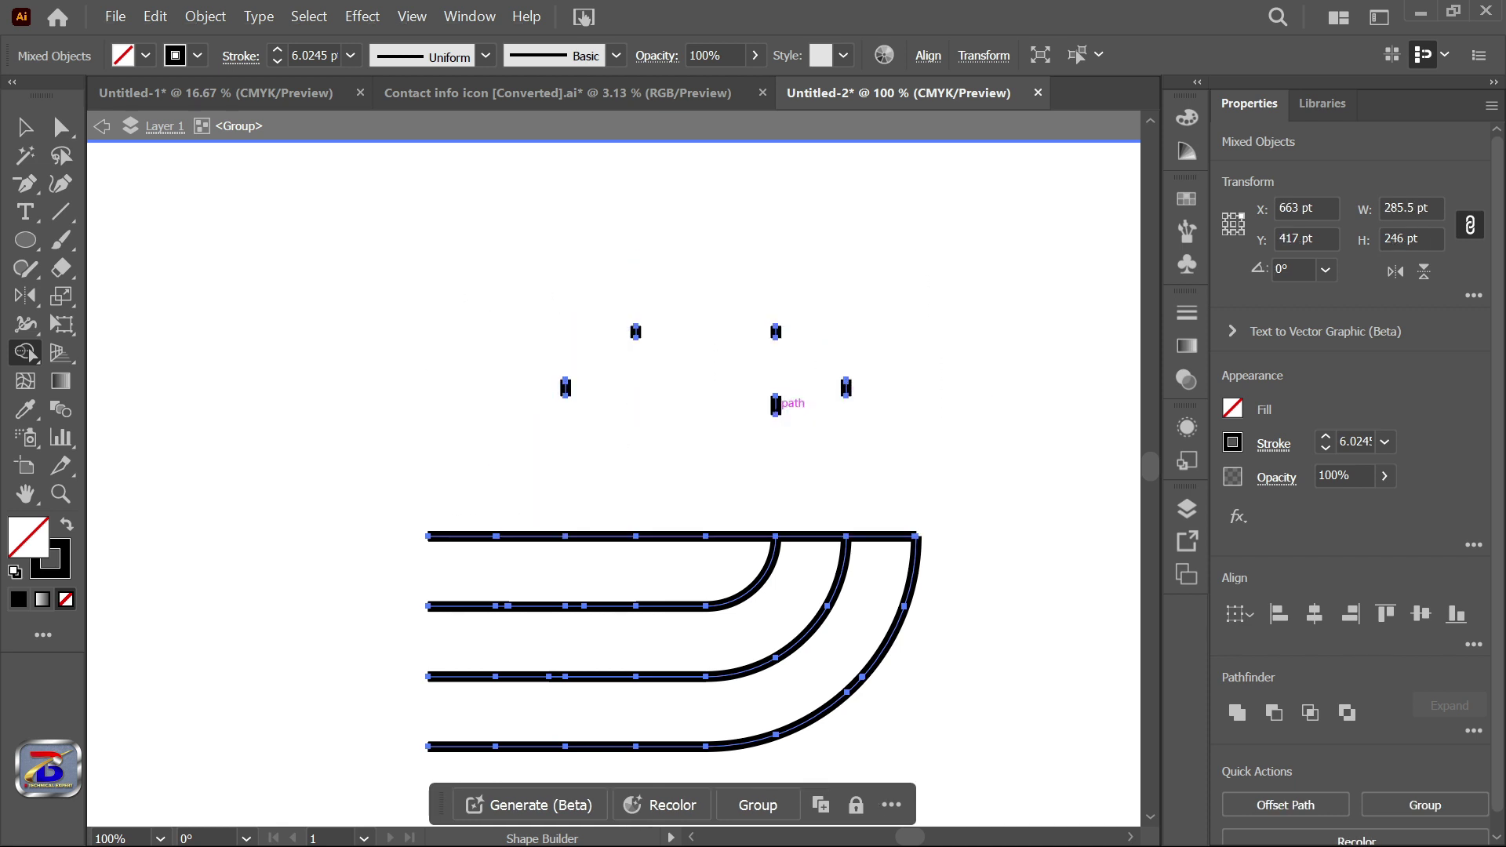
{"action": "key", "text": "ctrl+plus"}
{"action": "left_click_drag", "start_coordinate": [425, 535], "coordinate": [881, 536]}
- Try stroke weights of 10 pt and 14 pt on the three curved lines, and settle on 18 pt
{"action": "key", "text": "ctrl+minus"}
{"action": "key", "text": "ctrl+minus"}
{"action": "key", "text": "ctrl+minus"}
{"action": "key", "text": "v"}
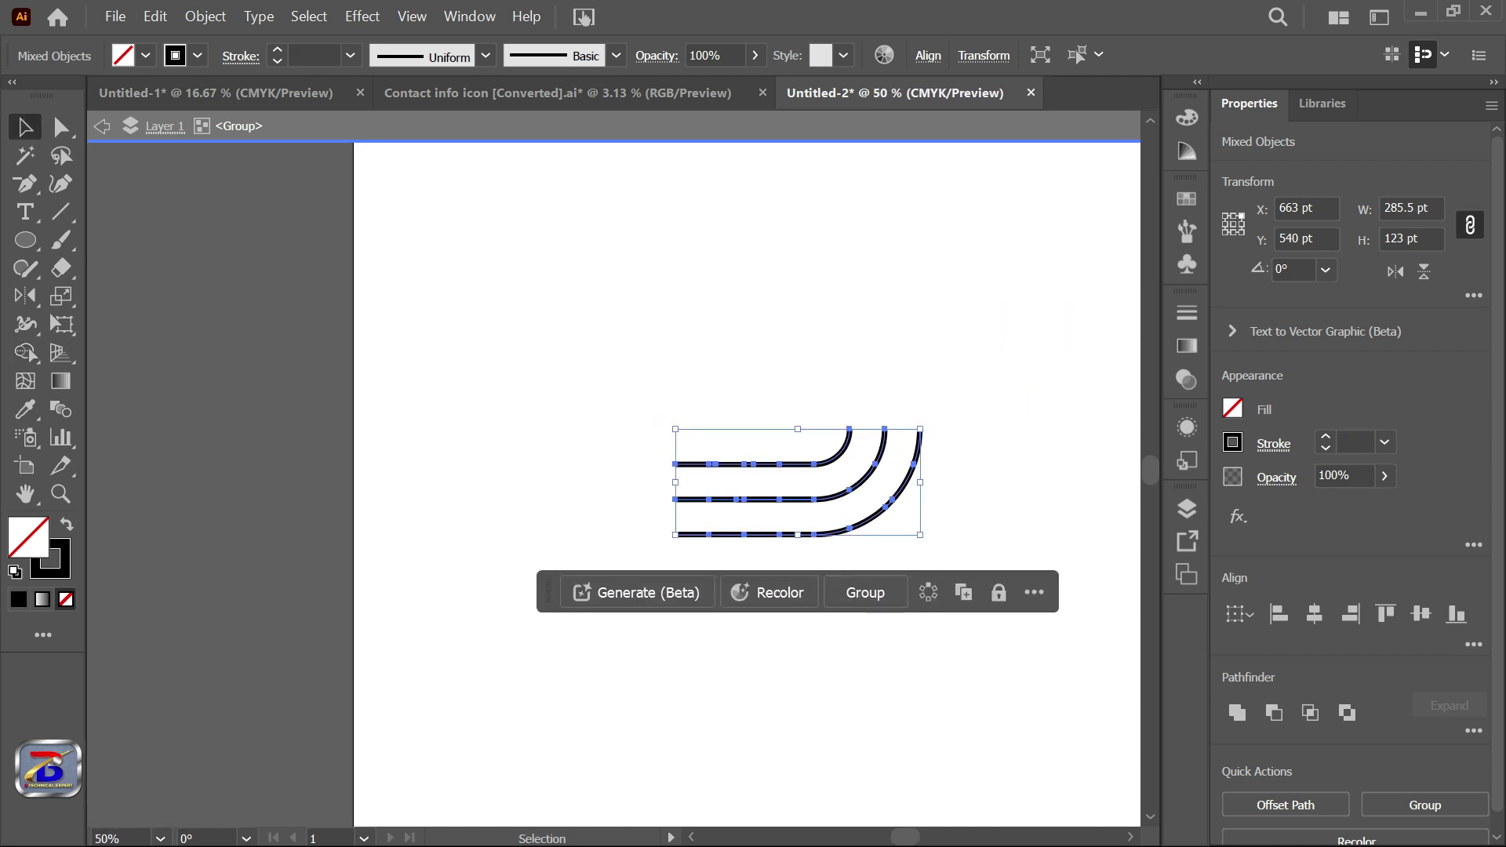
{"action": "left_click", "coordinate": [1273, 444]}
{"action": "left_click", "coordinate": [1200, 474]}
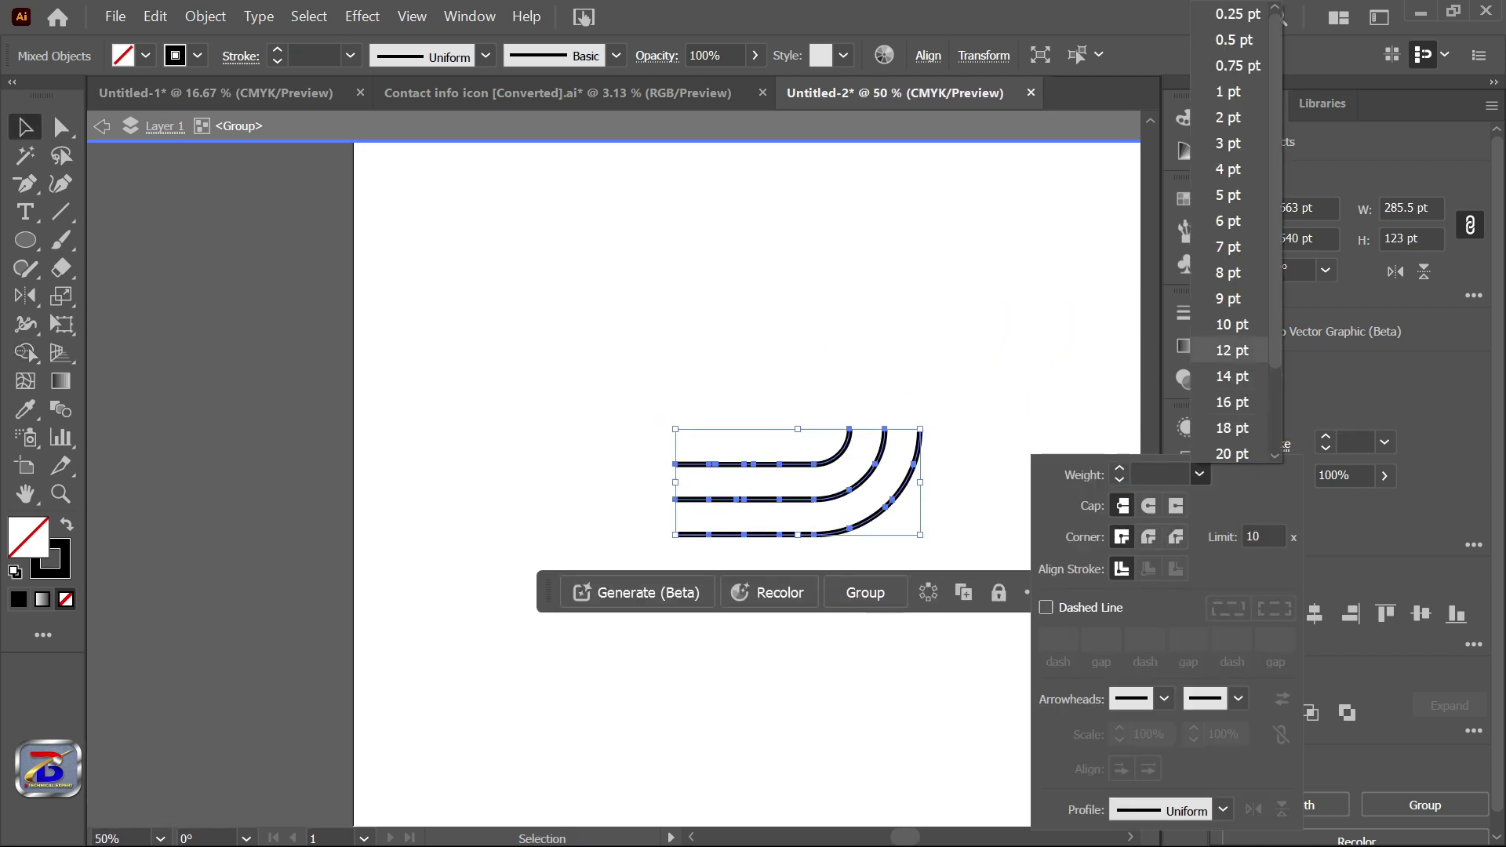
{"action": "left_click", "coordinate": [1230, 324]}
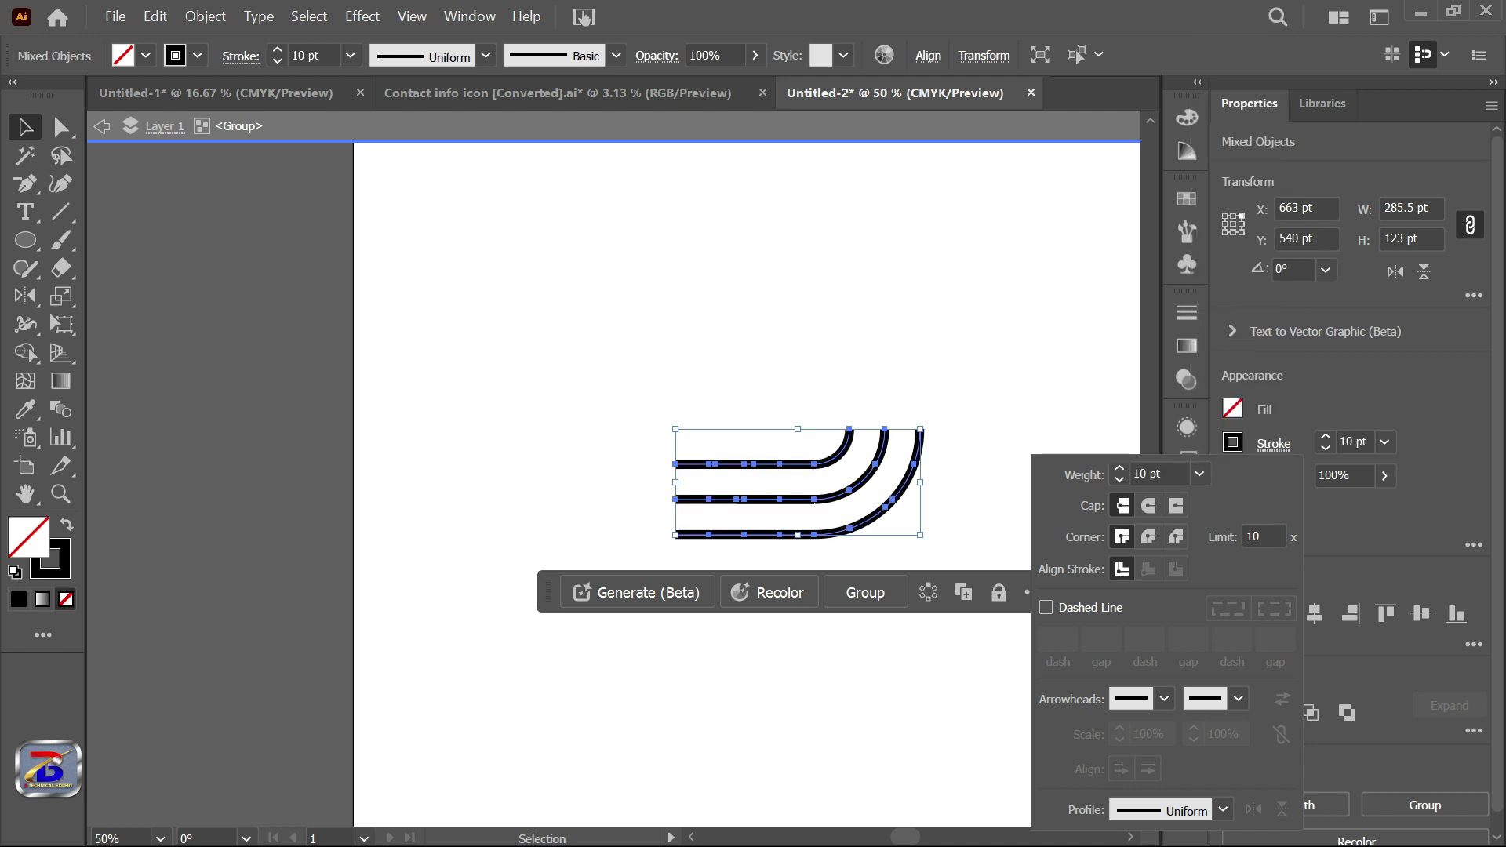
{"action": "left_click", "coordinate": [1199, 474]}
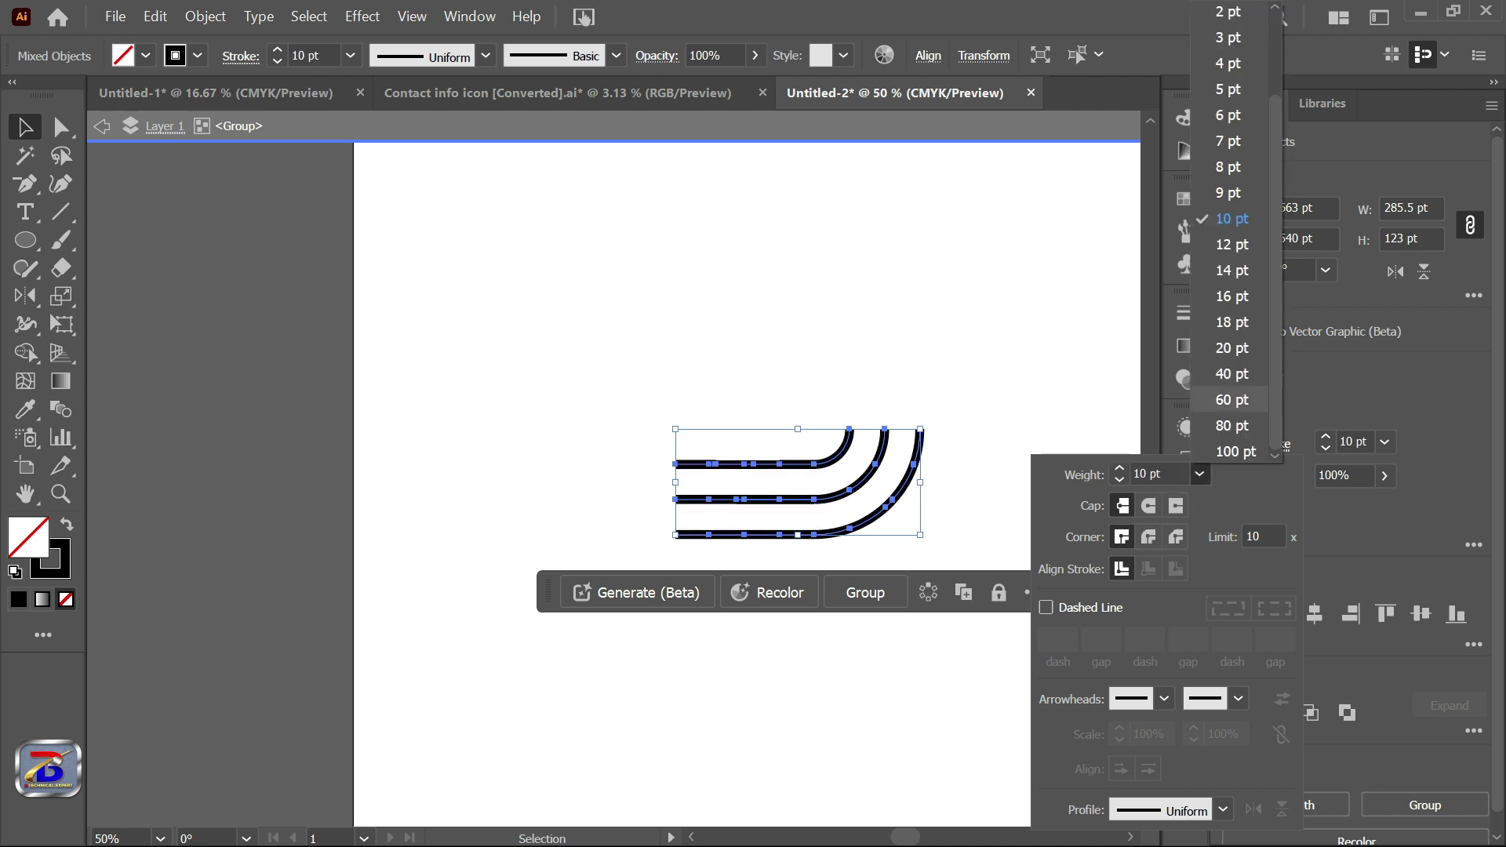
{"action": "left_click", "coordinate": [1230, 270]}
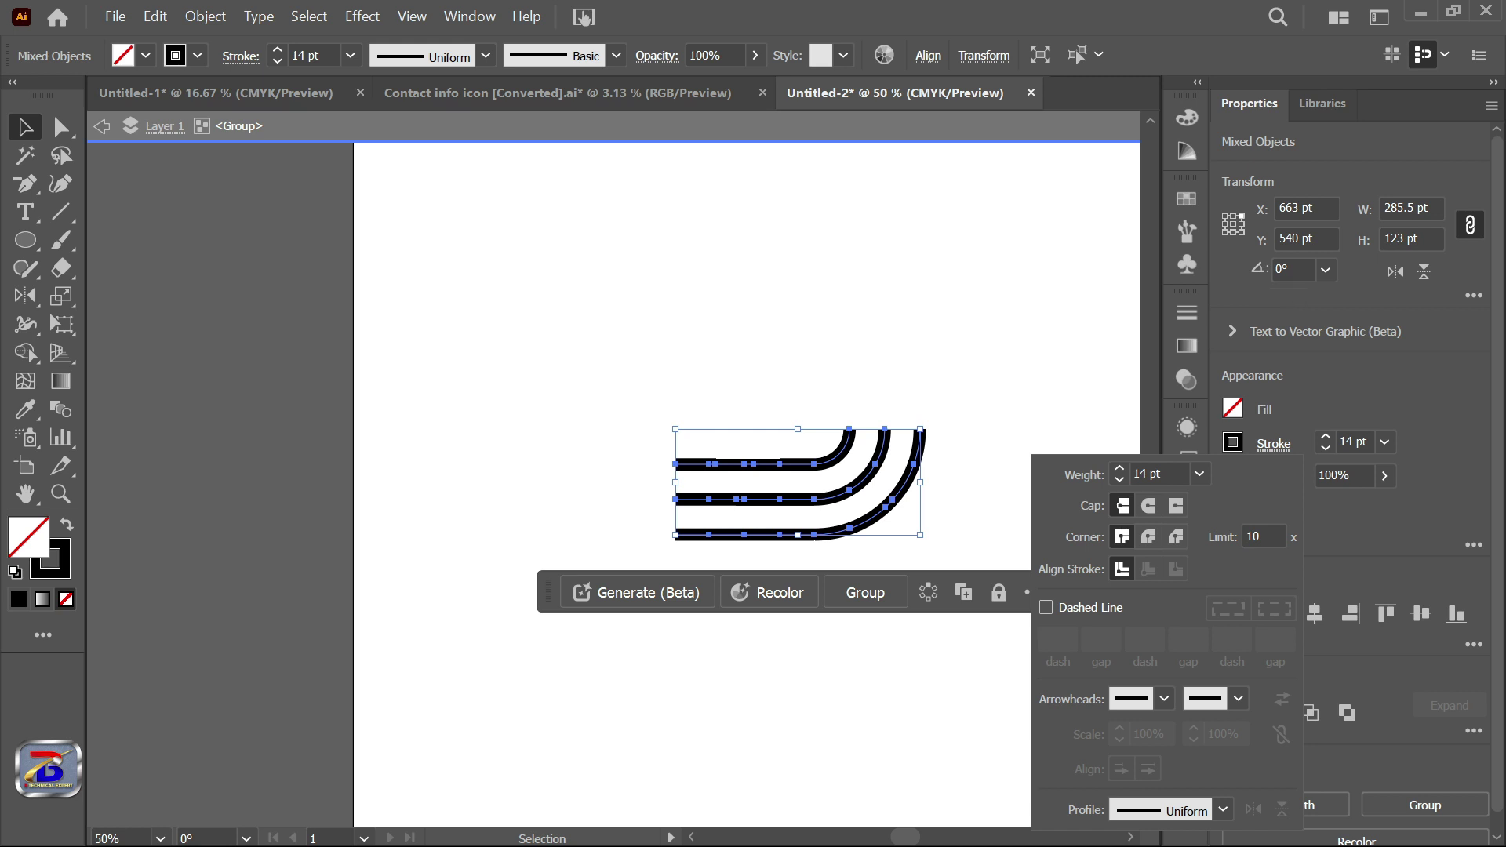
{"action": "left_click", "coordinate": [1199, 474]}
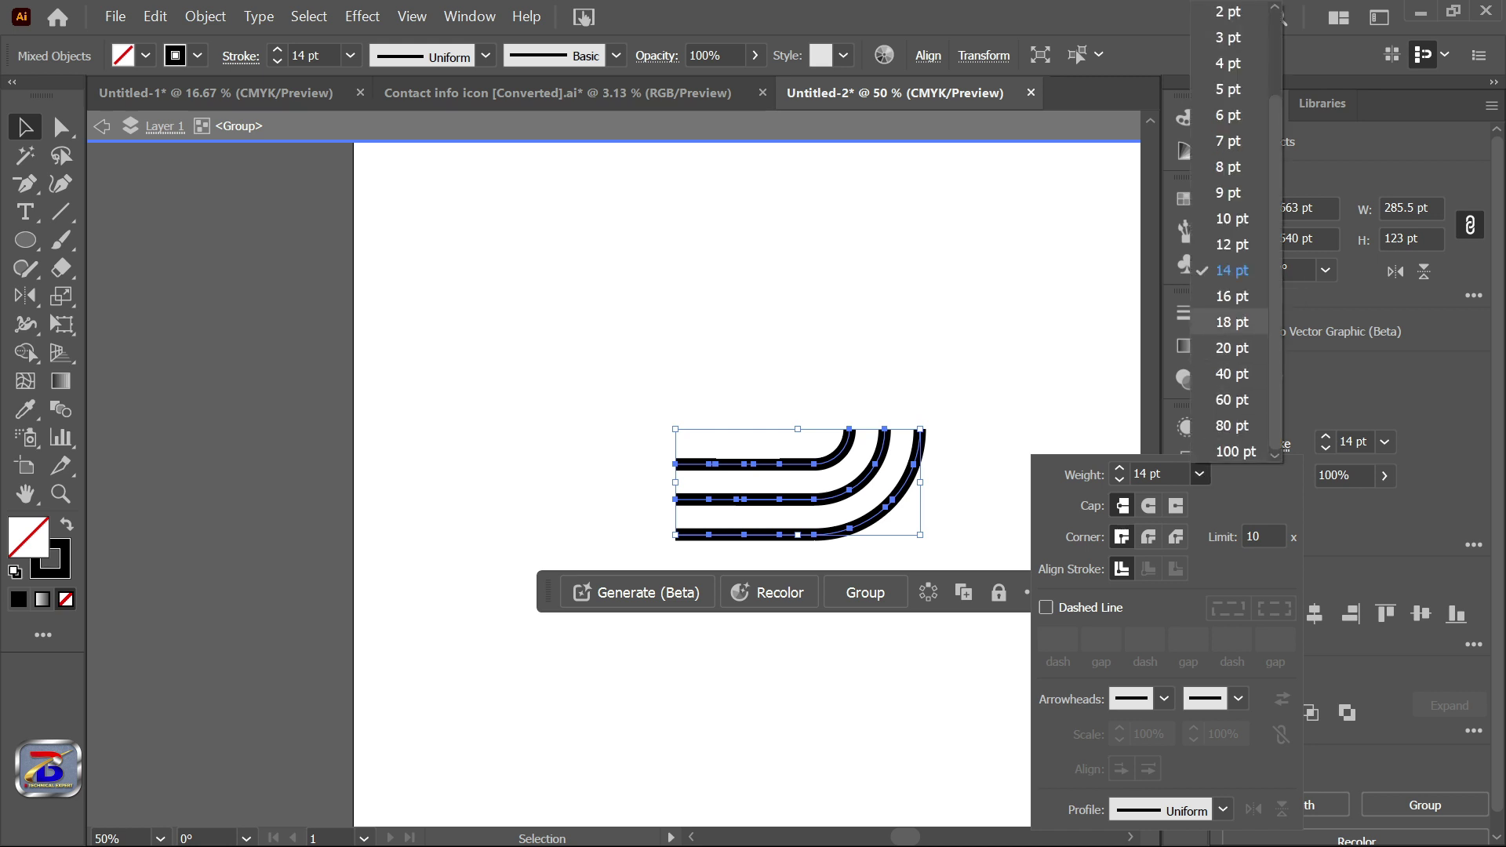
{"action": "left_click", "coordinate": [1230, 321]}
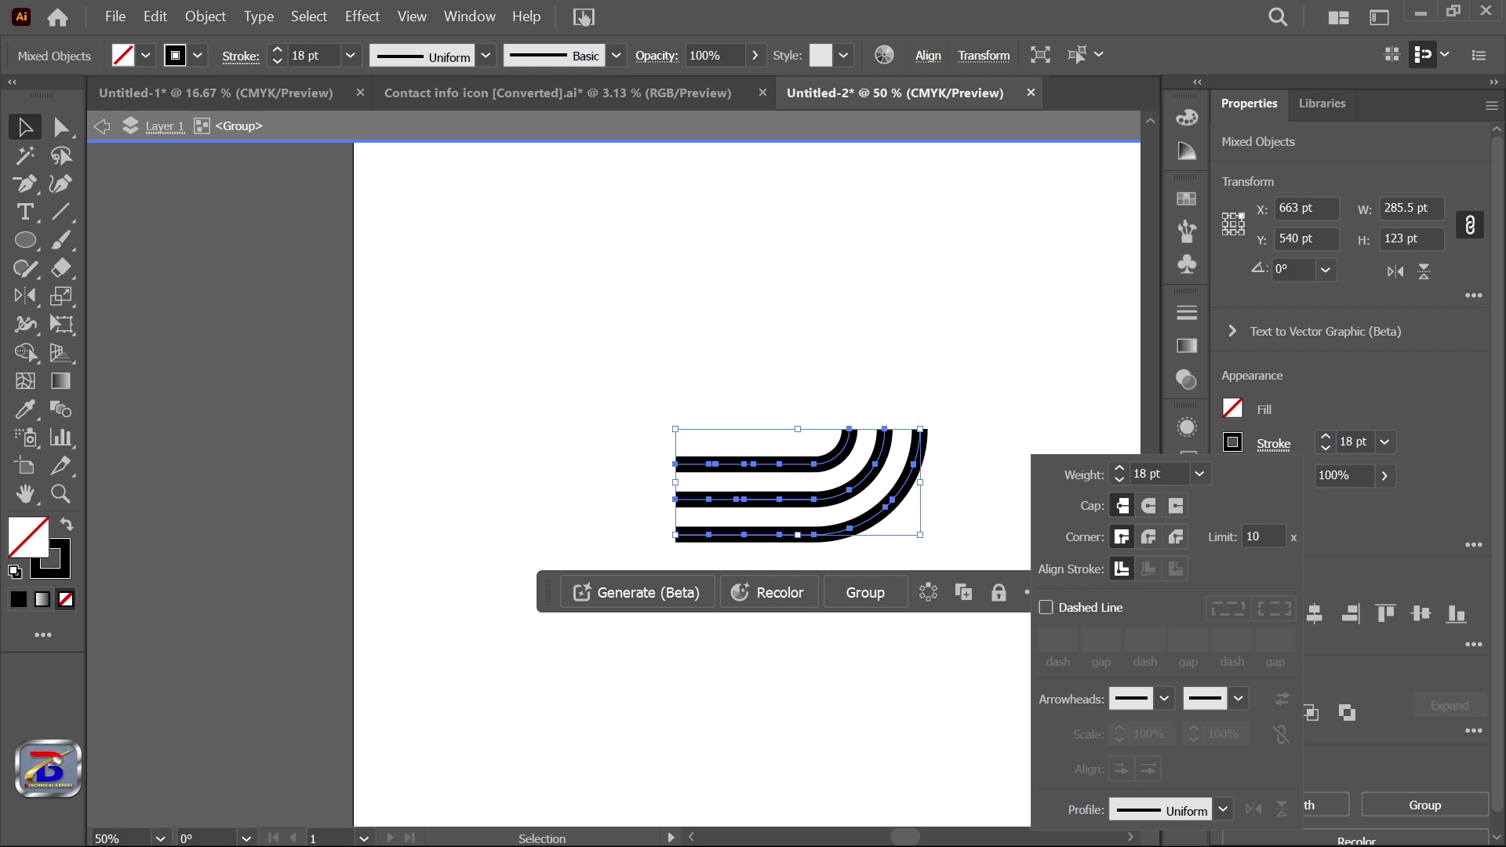
{"action": "key", "text": "Escape"}
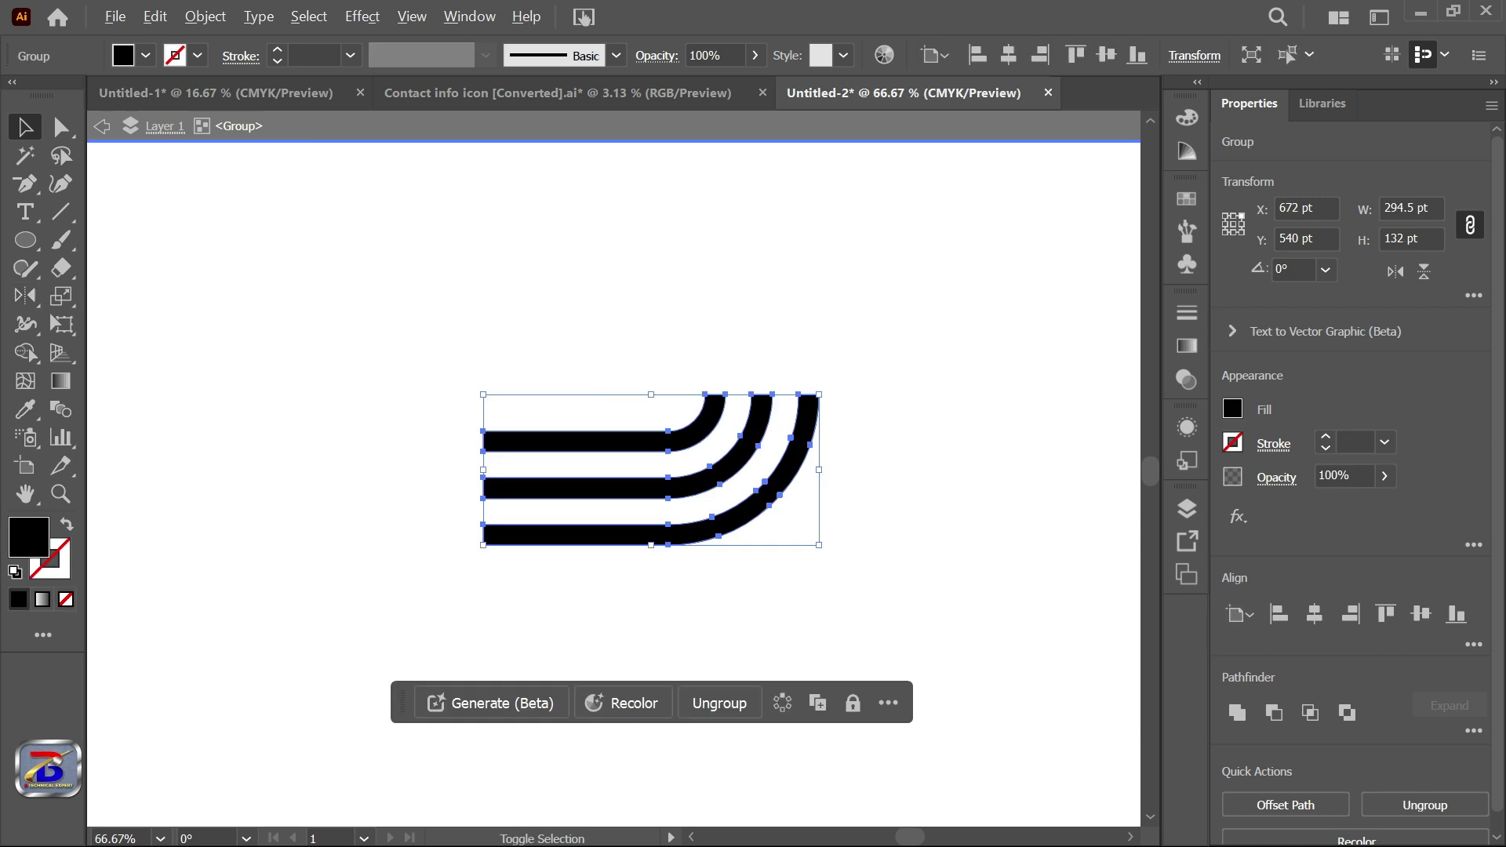
- Rotate the expanded group of three stripes 45° counterclockwise and deselect it
{"action": "left_click_drag", "start_coordinate": [822, 547], "coordinate": [806, 312]}
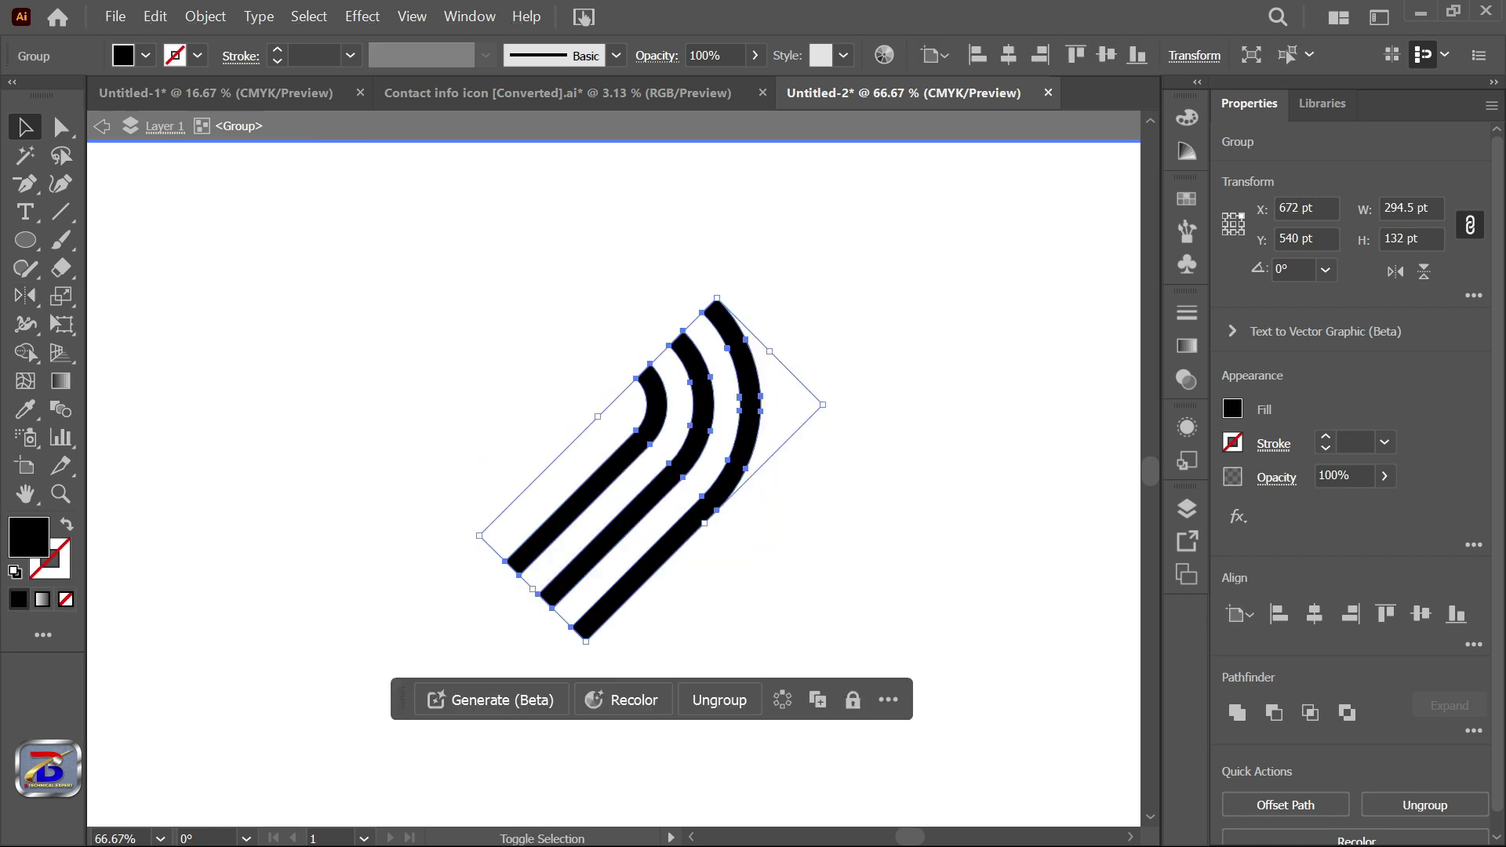
{"action": "left_click", "coordinate": [416, 376]}
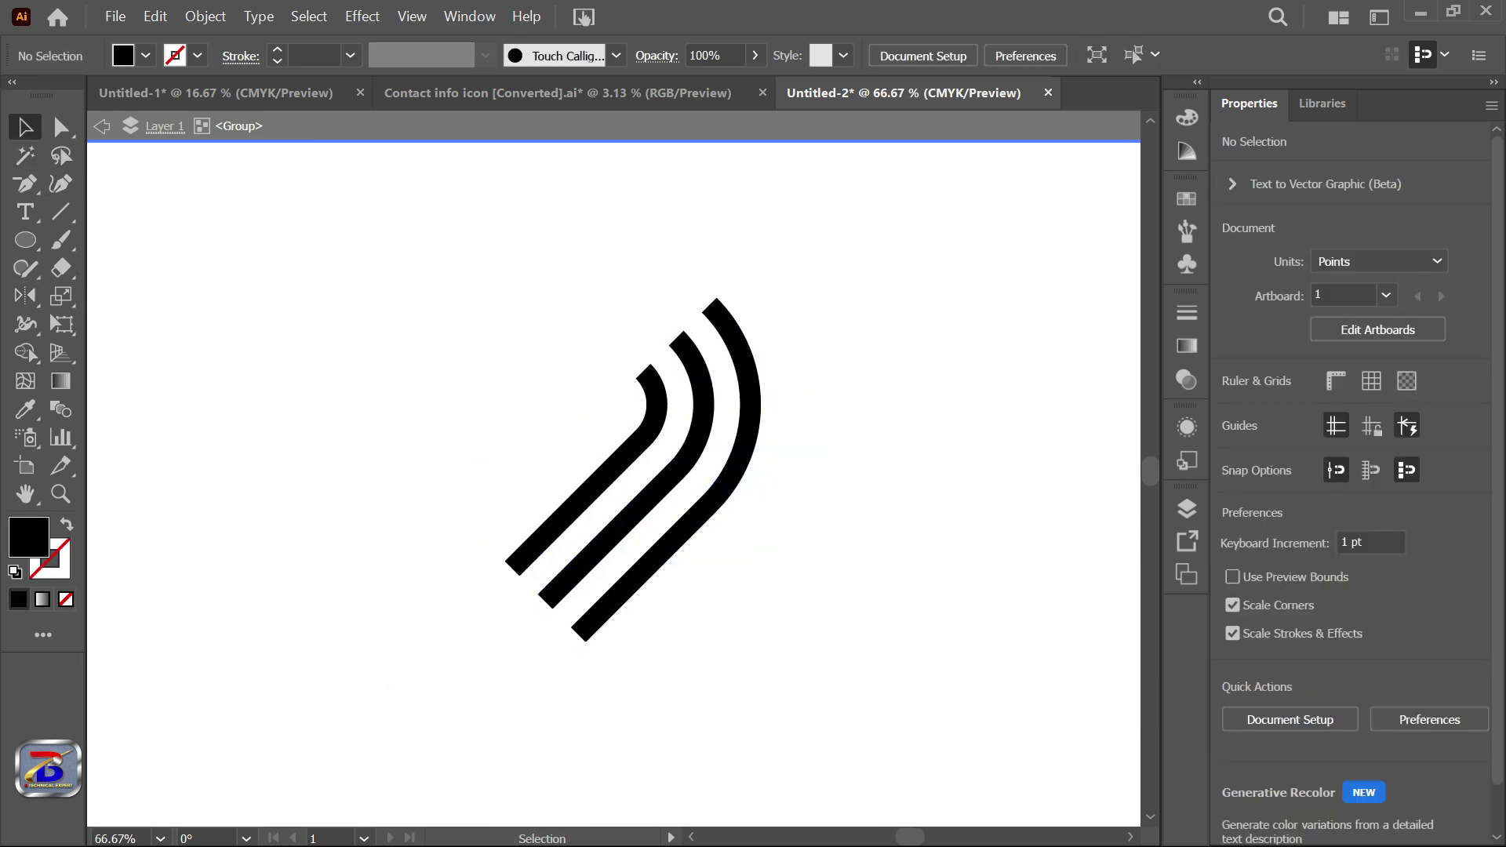
- Create a copy of the stripe group turned to the opposite direction and position it so both halves interlock as an S-shaped emblem
{"action": "left_click", "coordinate": [616, 532]}
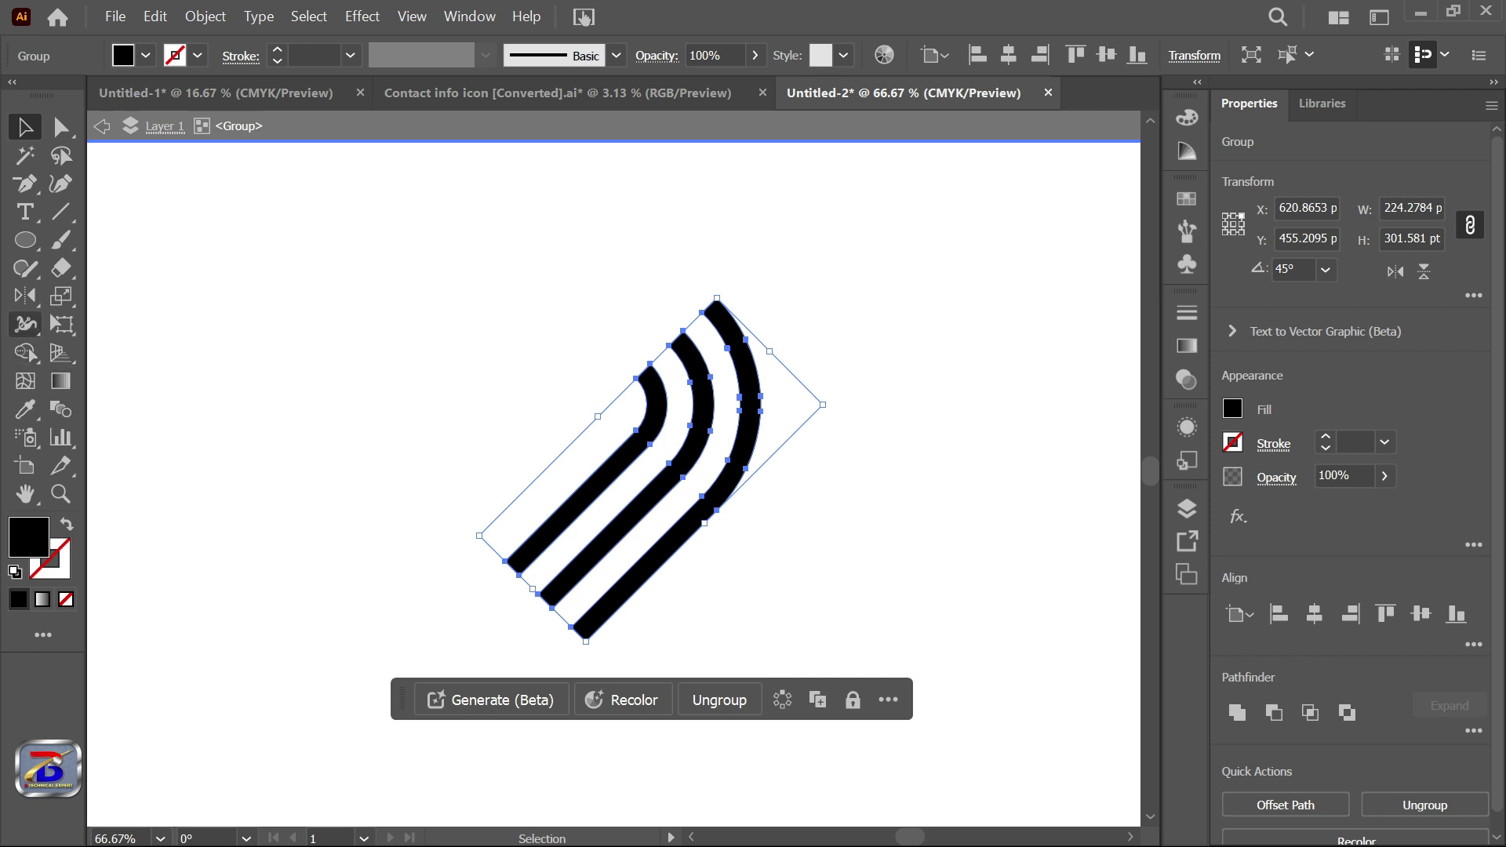
{"action": "double_click", "coordinate": [25, 295]}
{"action": "left_click", "coordinate": [191, 581]}
{"action": "left_click_drag", "start_coordinate": [654, 370], "coordinate": [560, 273]}
{"action": "left_click_drag", "start_coordinate": [371, 384], "coordinate": [396, 405]}
{"action": "left_click_drag", "start_coordinate": [498, 301], "coordinate": [525, 291]}
- Group both halves of the striped emblem and fill them with light blue
{"action": "key", "text": "ctrl+a"}
{"action": "key", "text": "ctrl+g"}
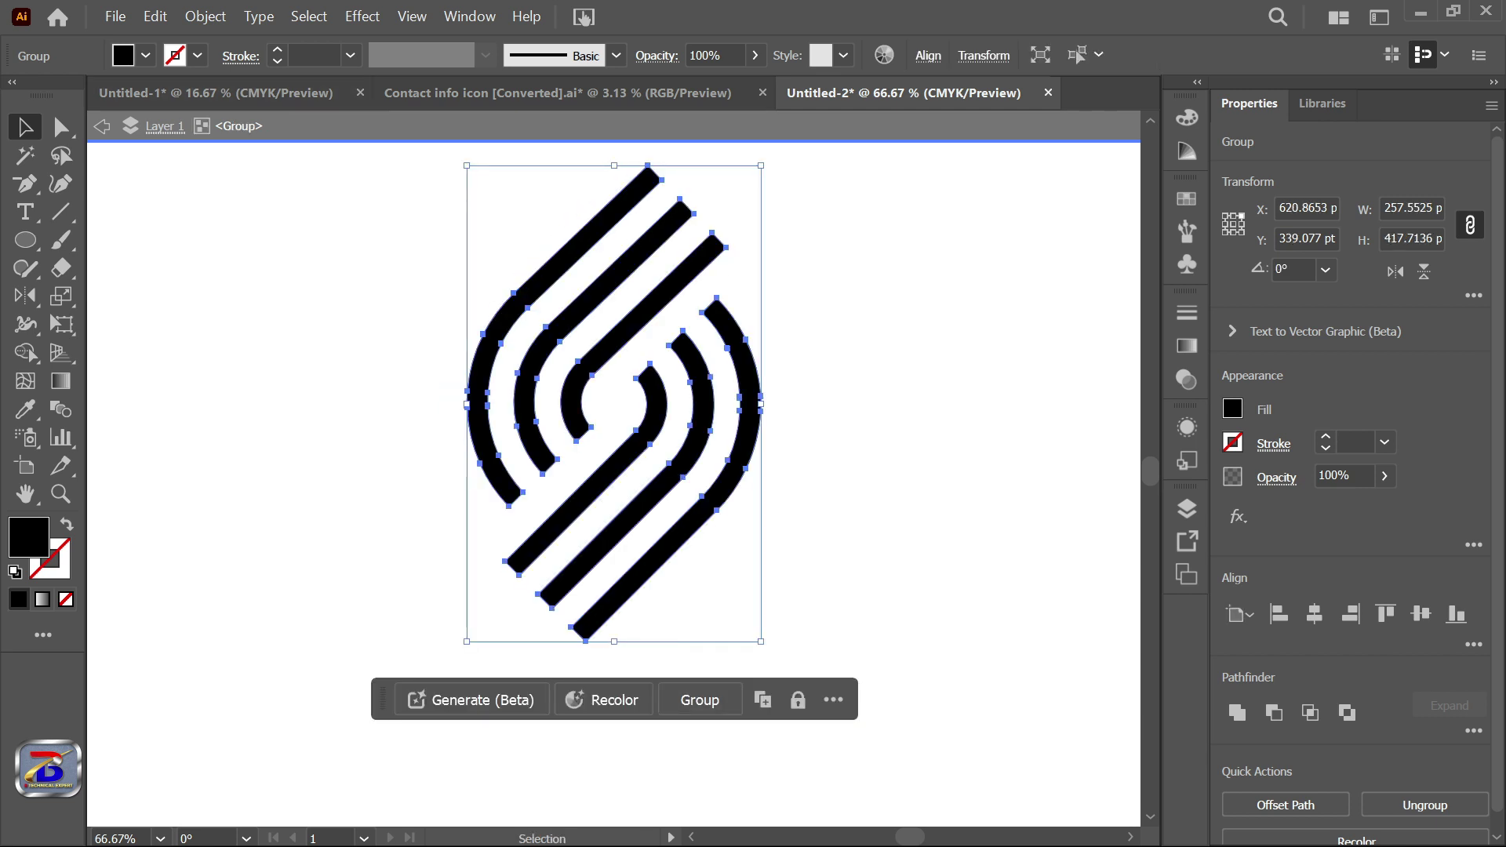
{"action": "left_click", "coordinate": [145, 55]}
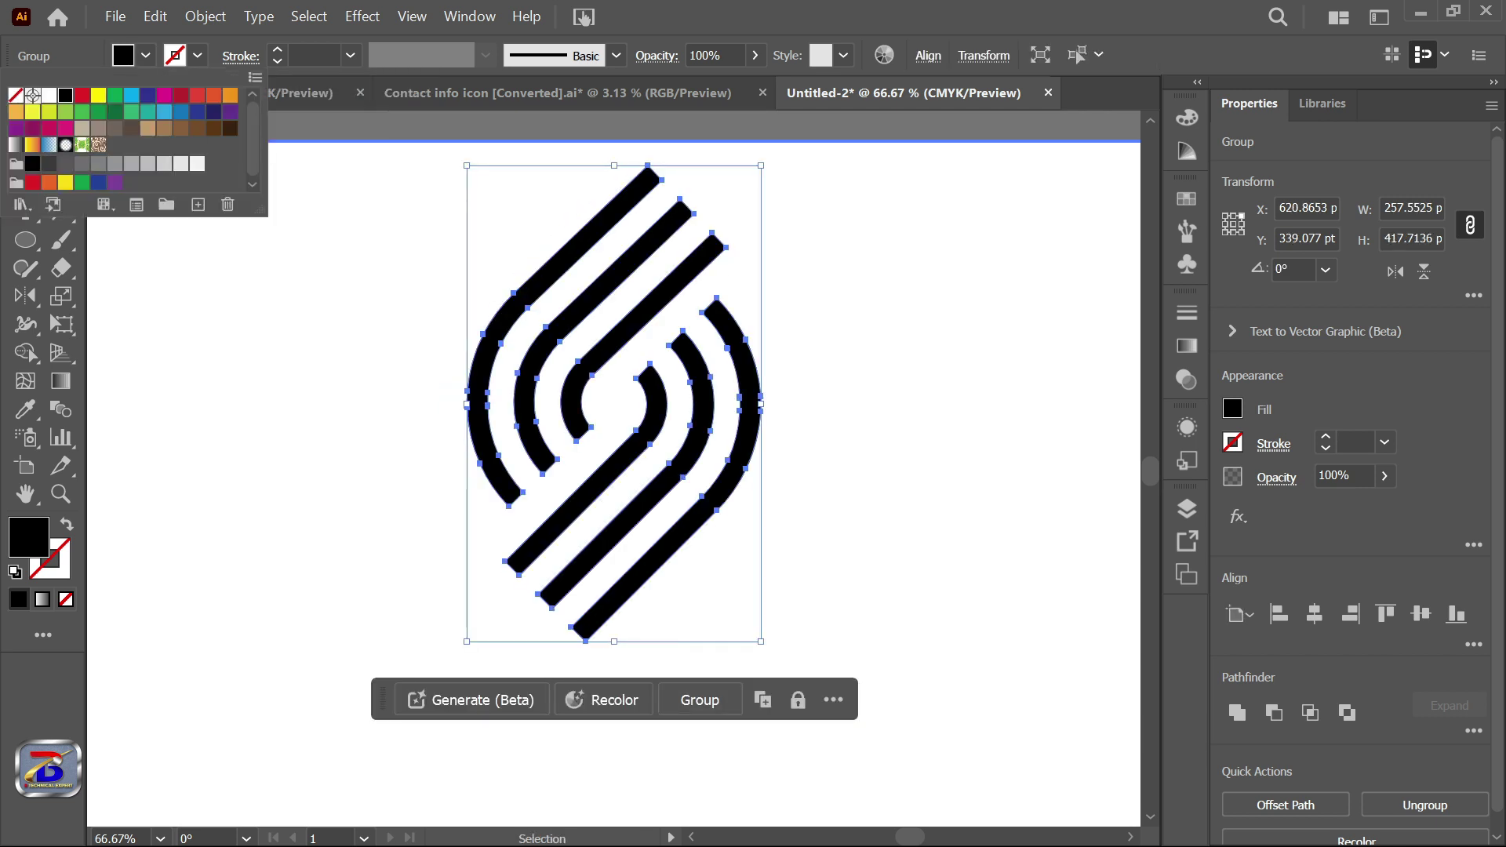
{"action": "left_click", "coordinate": [131, 95]}
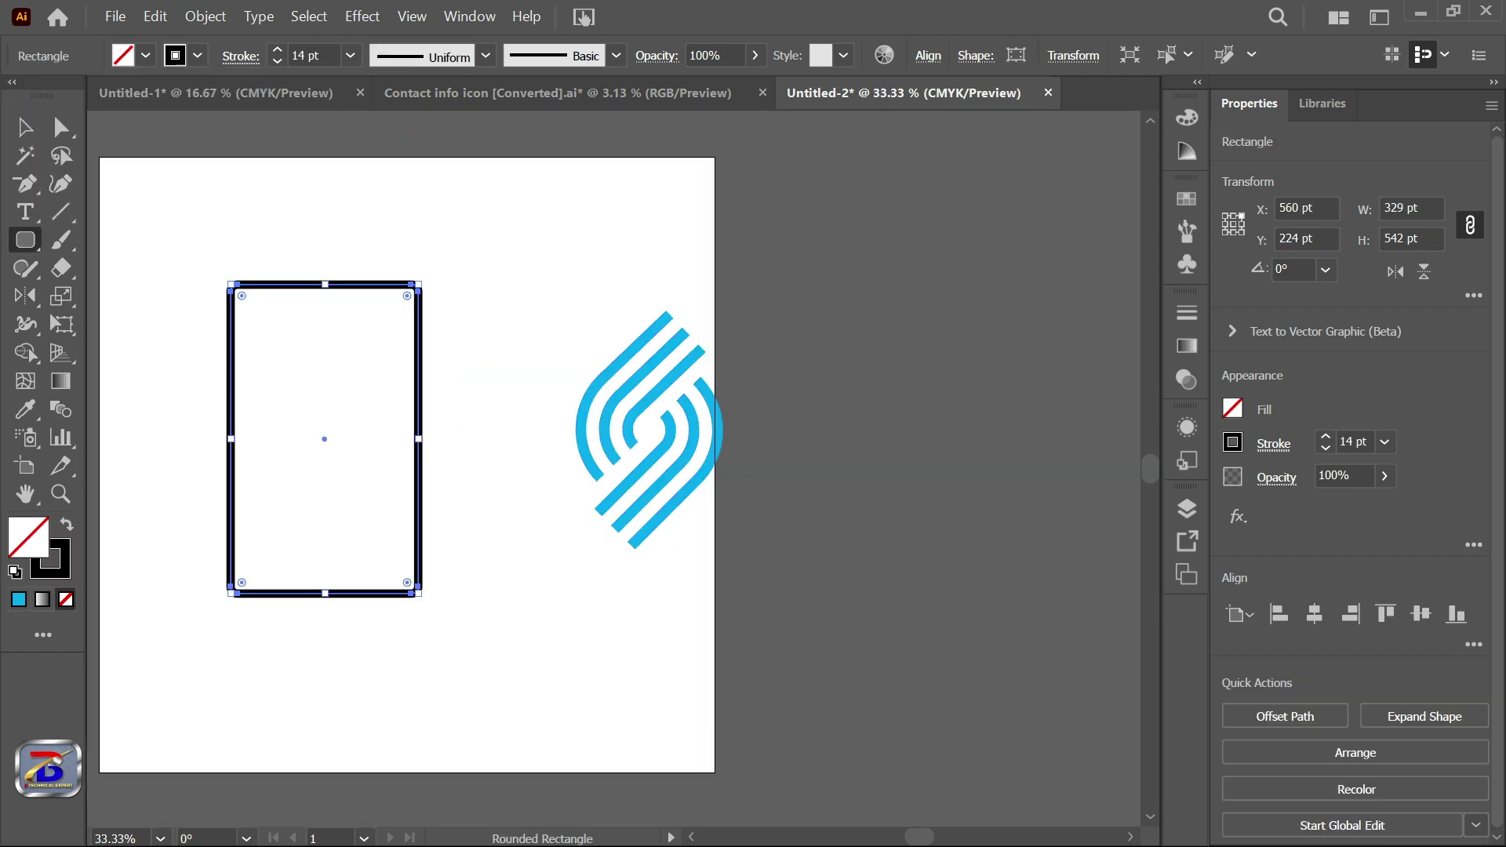
- Round the corners of the tall rectangle fully to turn it into a capsule outline
{"action": "key", "text": "v"}
{"action": "left_click_drag", "start_coordinate": [407, 296], "coordinate": [330, 373]}
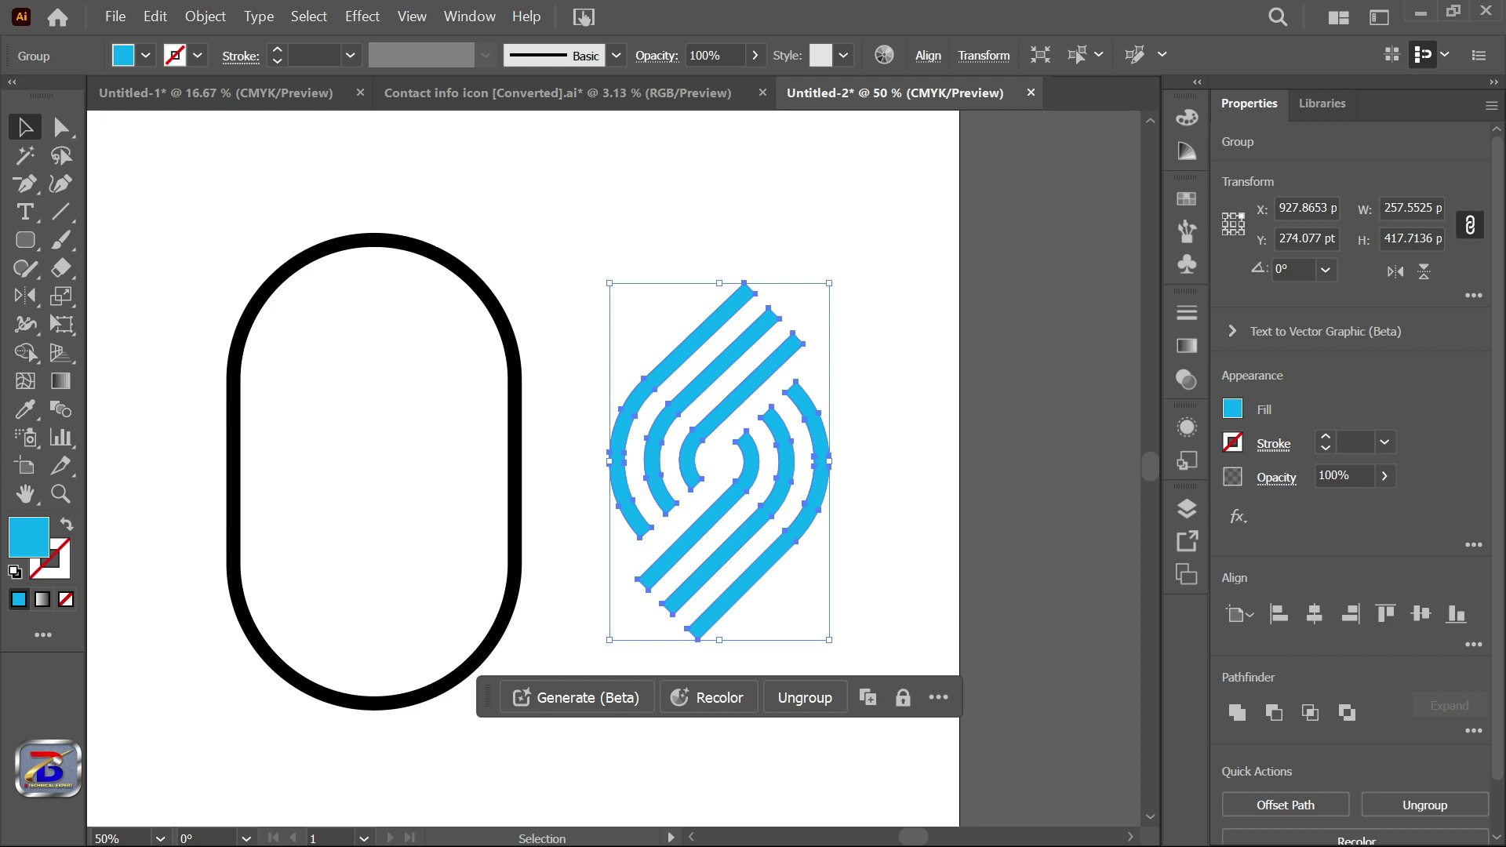
- Scale the blue emblem down to about 168 by 273 pt and center it inside the capsule outline
{"action": "left_click_drag", "start_coordinate": [829, 283], "coordinate": [785, 355]}
{"action": "left_click_drag", "start_coordinate": [749, 441], "coordinate": [441, 409]}
{"action": "left_click_drag", "start_coordinate": [474, 319], "coordinate": [442, 373]}
{"action": "left_click_drag", "start_coordinate": [422, 430], "coordinate": [427, 392]}
{"action": "left_click_drag", "start_coordinate": [375, 451], "coordinate": [374, 469]}
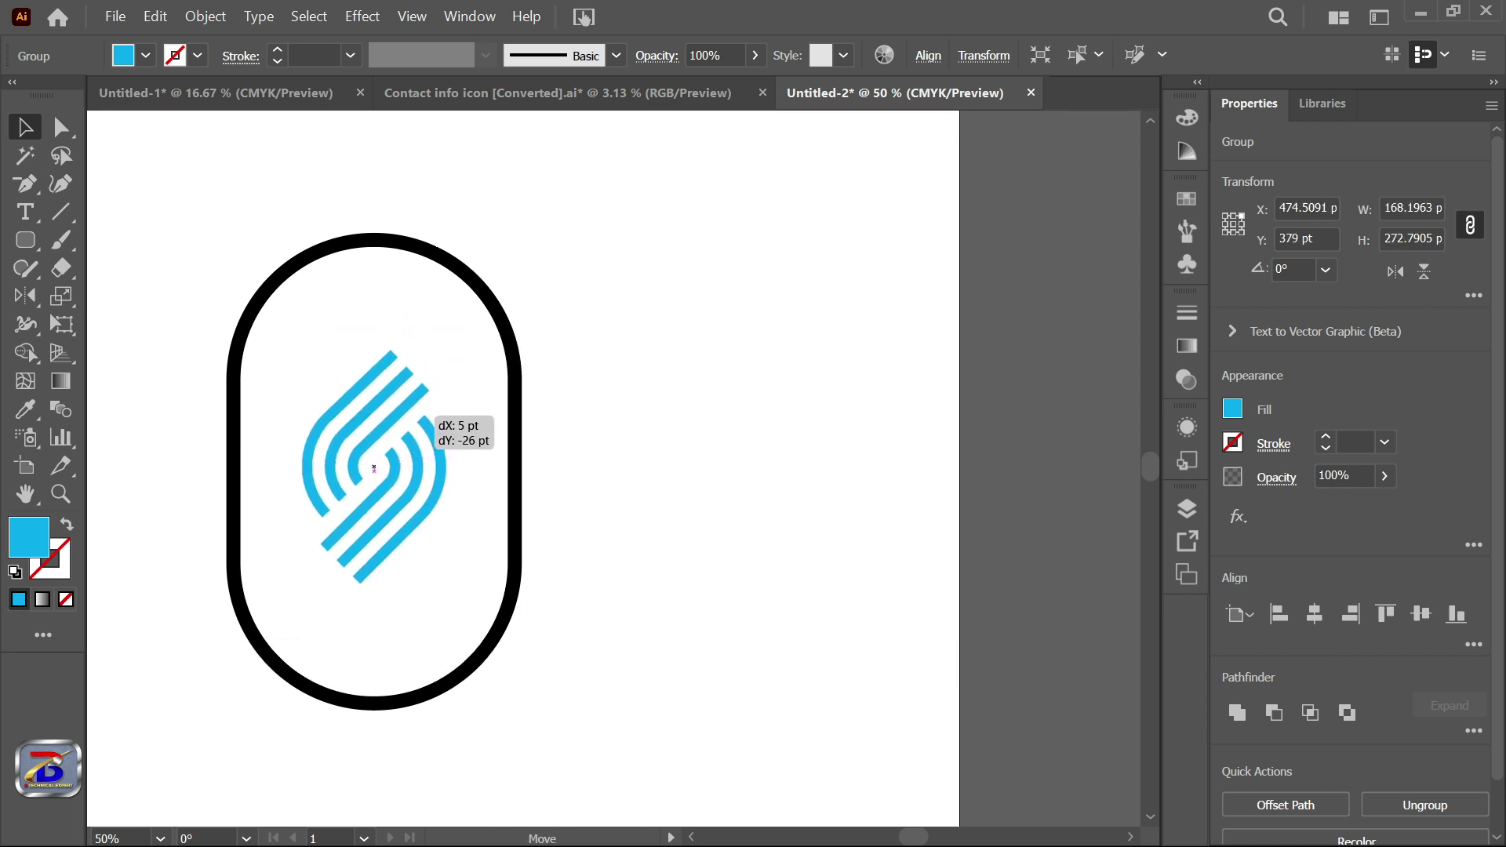
- Duplicate the capsule outline as a smaller 233 by 384 pt version and place it inside the outer one, around the emblem
{"action": "left_click", "coordinate": [288, 221]}
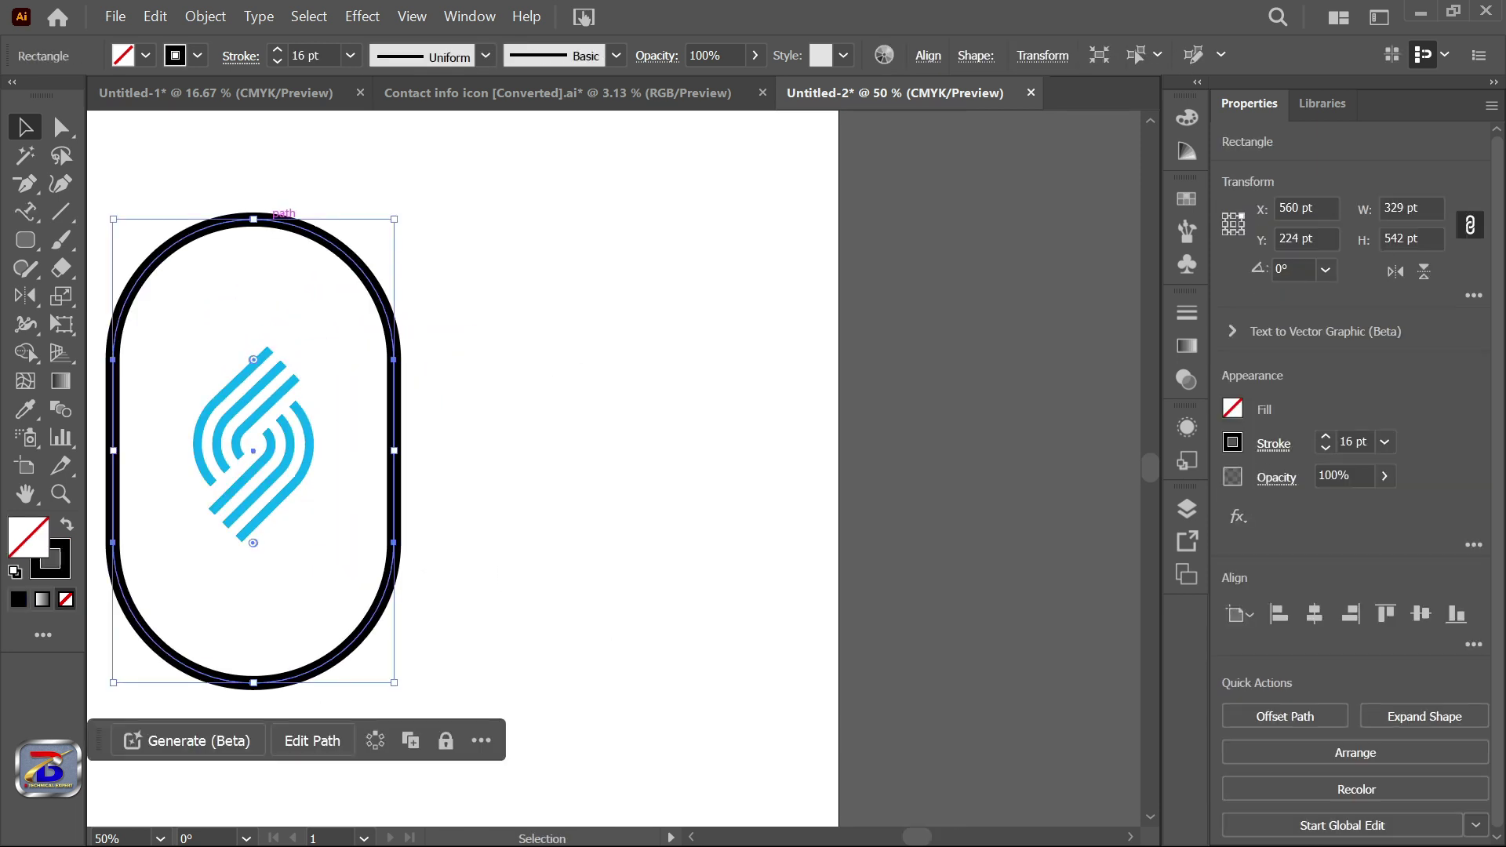
{"action": "left_click_drag", "start_coordinate": [288, 221], "coordinate": [651, 219]}
{"action": "mouse_move", "coordinate": [763, 213]}
{"action": "left_mouse_down"}
{"action": "mouse_move", "coordinate": [776, 223]}
{"action": "mouse_move", "coordinate": [674, 355]}
{"action": "mouse_move", "coordinate": [657, 290]}
{"action": "mouse_move", "coordinate": [323, 278]}
{"action": "left_mouse_up"}
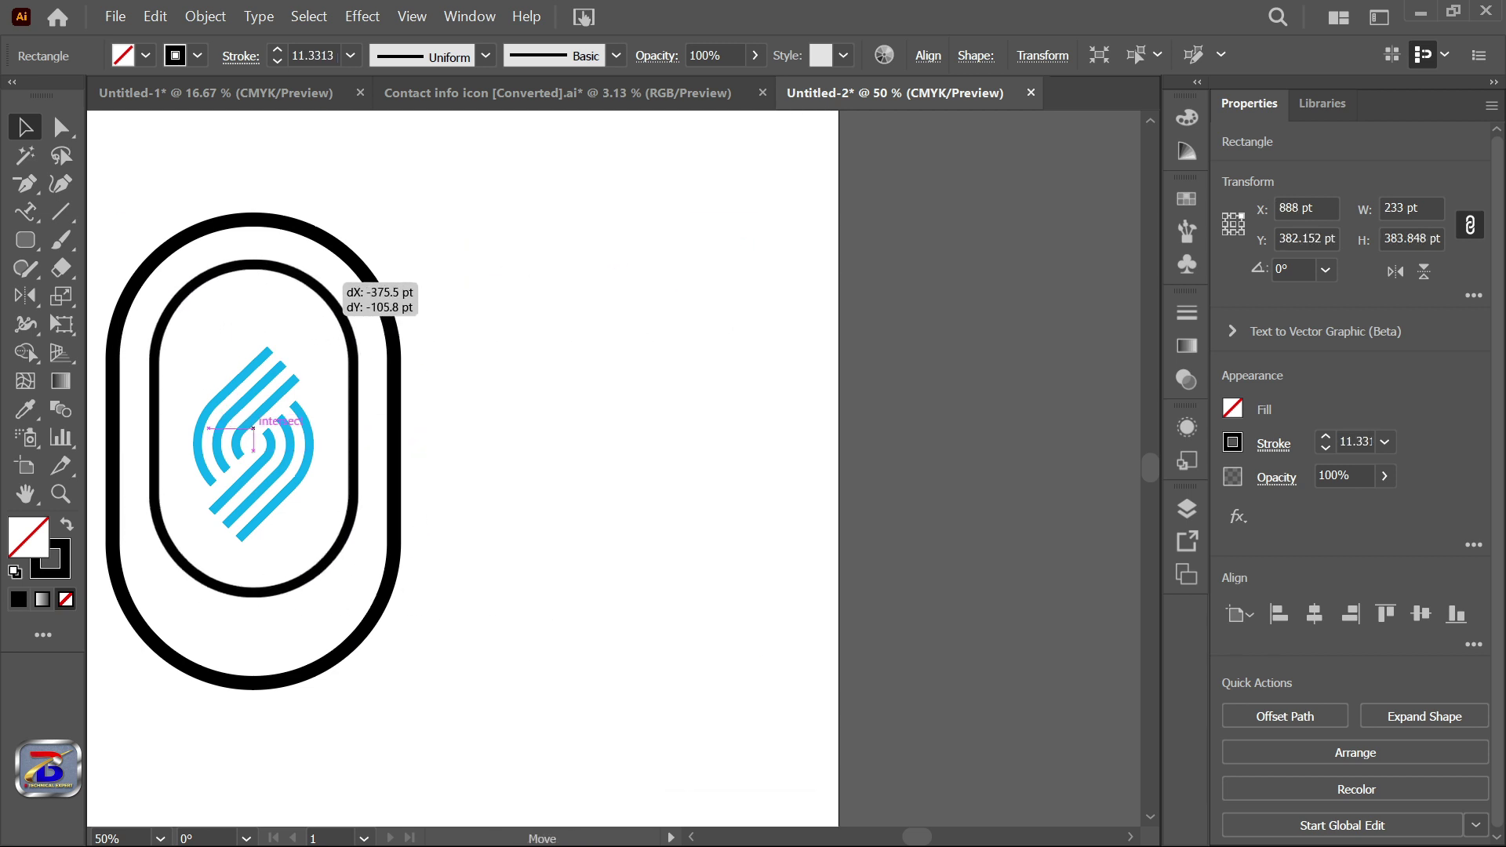
{"action": "left_click_drag", "start_coordinate": [250, 428], "coordinate": [252, 425]}
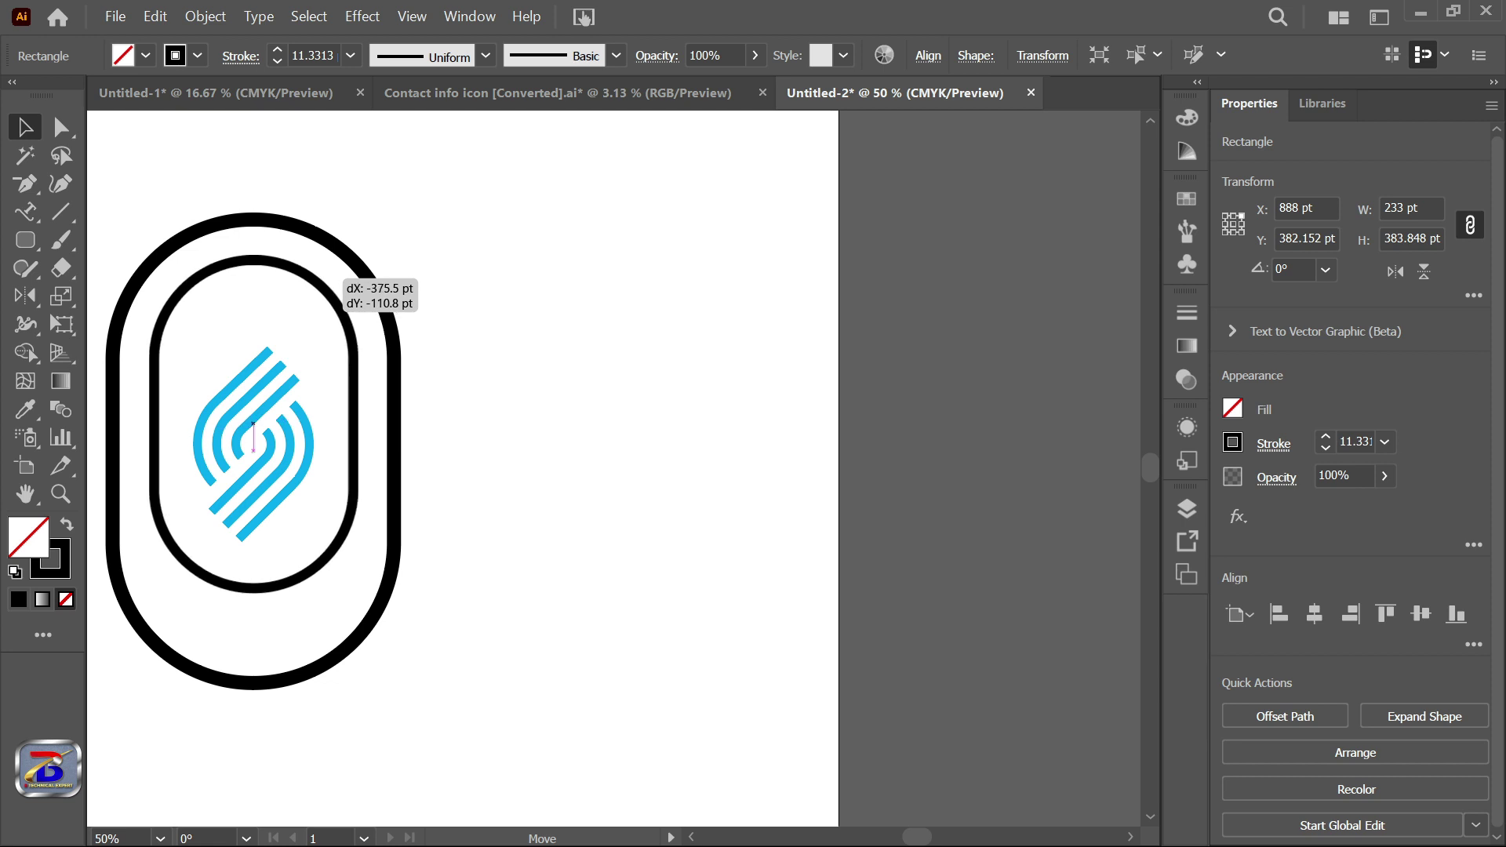
{"action": "left_click_drag", "start_coordinate": [326, 281], "coordinate": [326, 280]}
- Add the text DIGITAL MARKETING along the path of the inner capsule outline
{"action": "scroll", "coordinate": [588, 312], "scroll_direction": "down", "scroll_amount": 3}
{"action": "scroll", "coordinate": [469, 307], "scroll_direction": "up", "scroll_amount": 8}
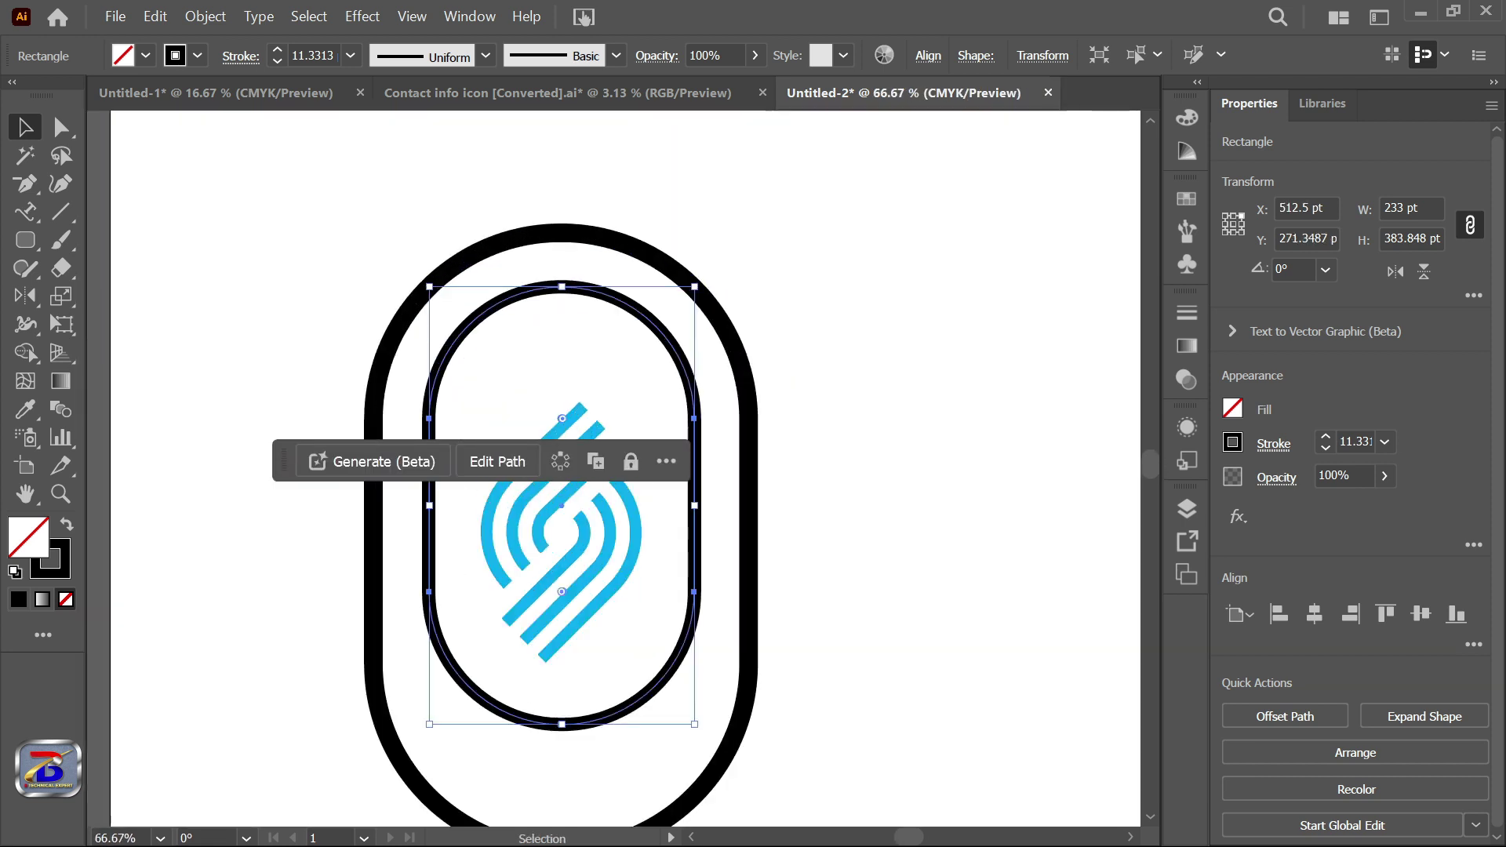
{"action": "scroll", "coordinate": [469, 311], "scroll_direction": "down", "scroll_amount": 3}
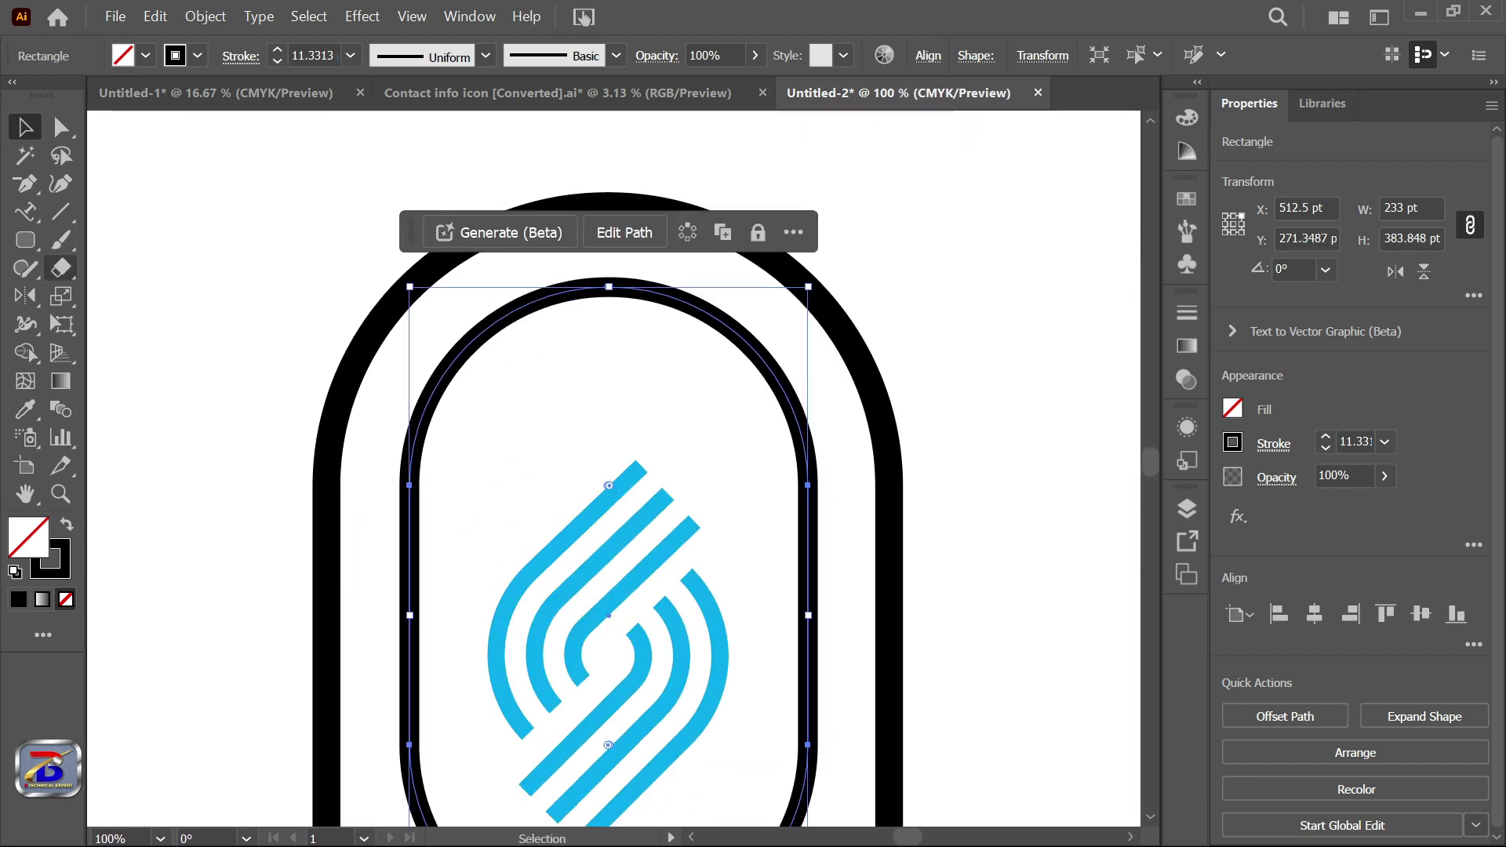
{"action": "left_click", "coordinate": [26, 211]}
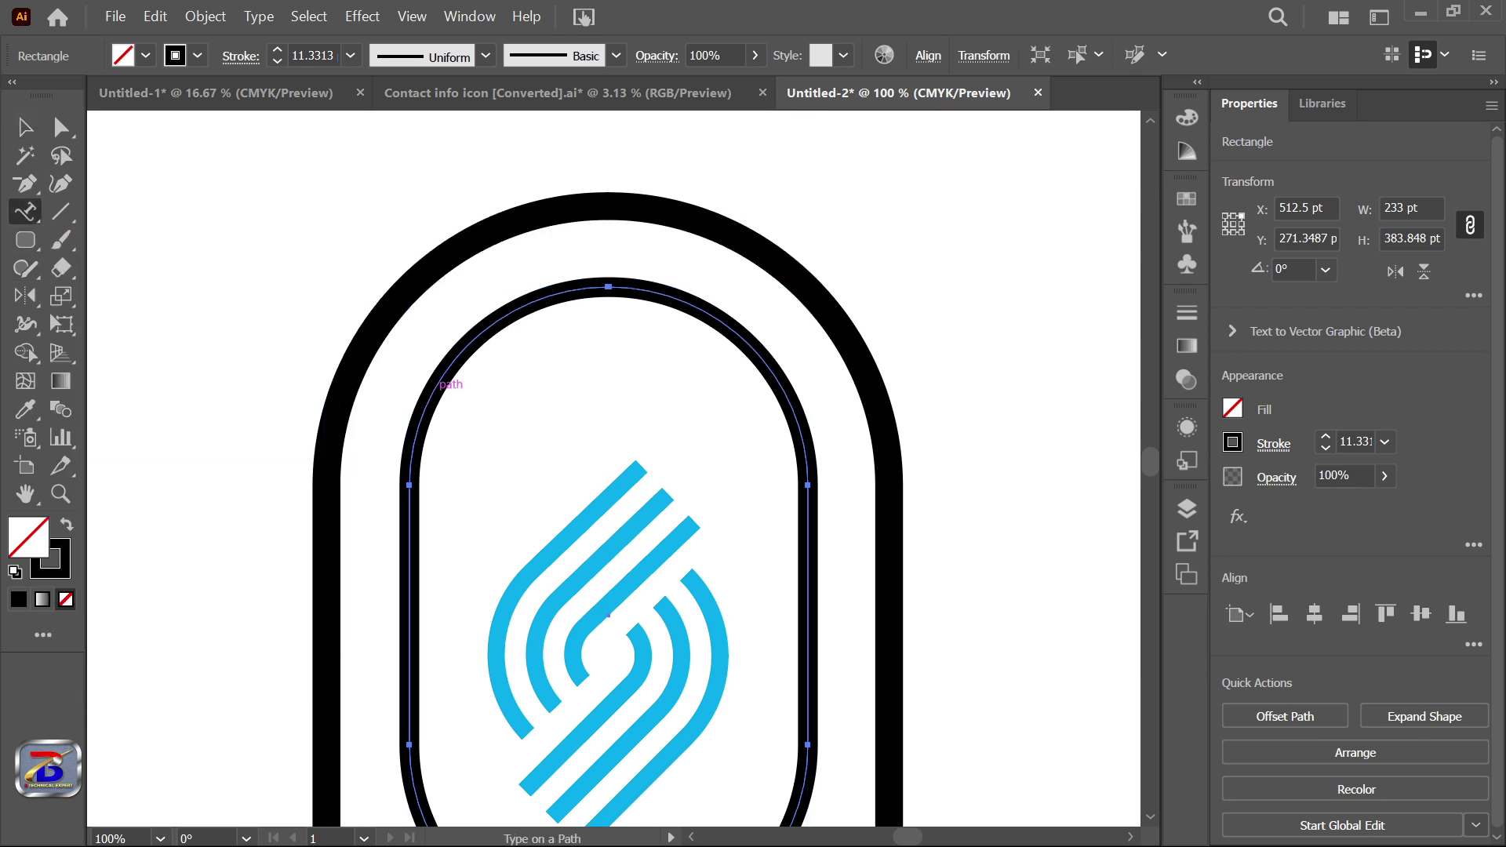
{"action": "left_click", "coordinate": [441, 382]}
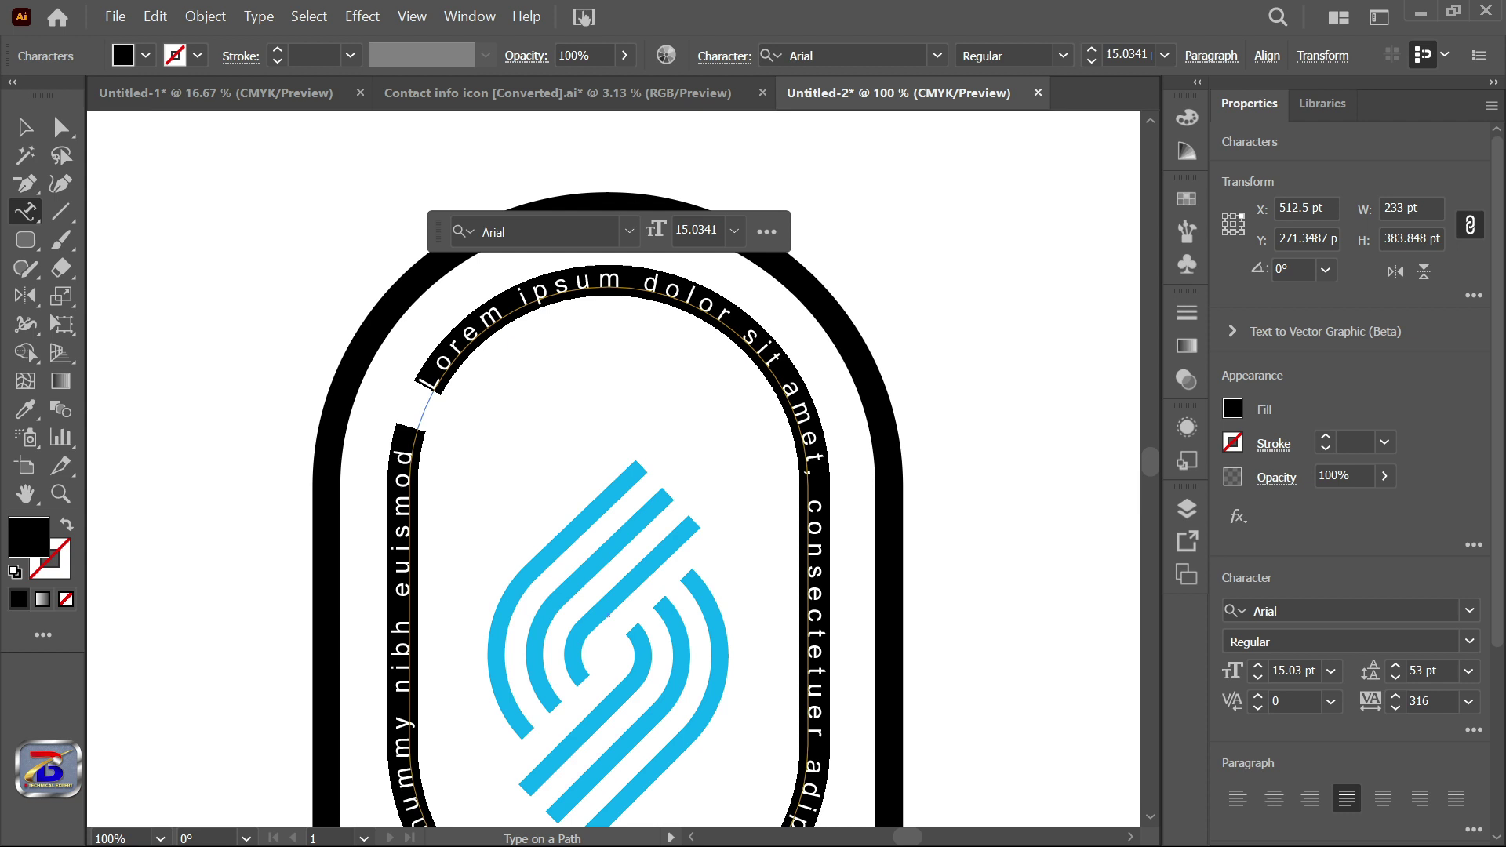
{"action": "type", "text": "DIGITAL MARKETING"}
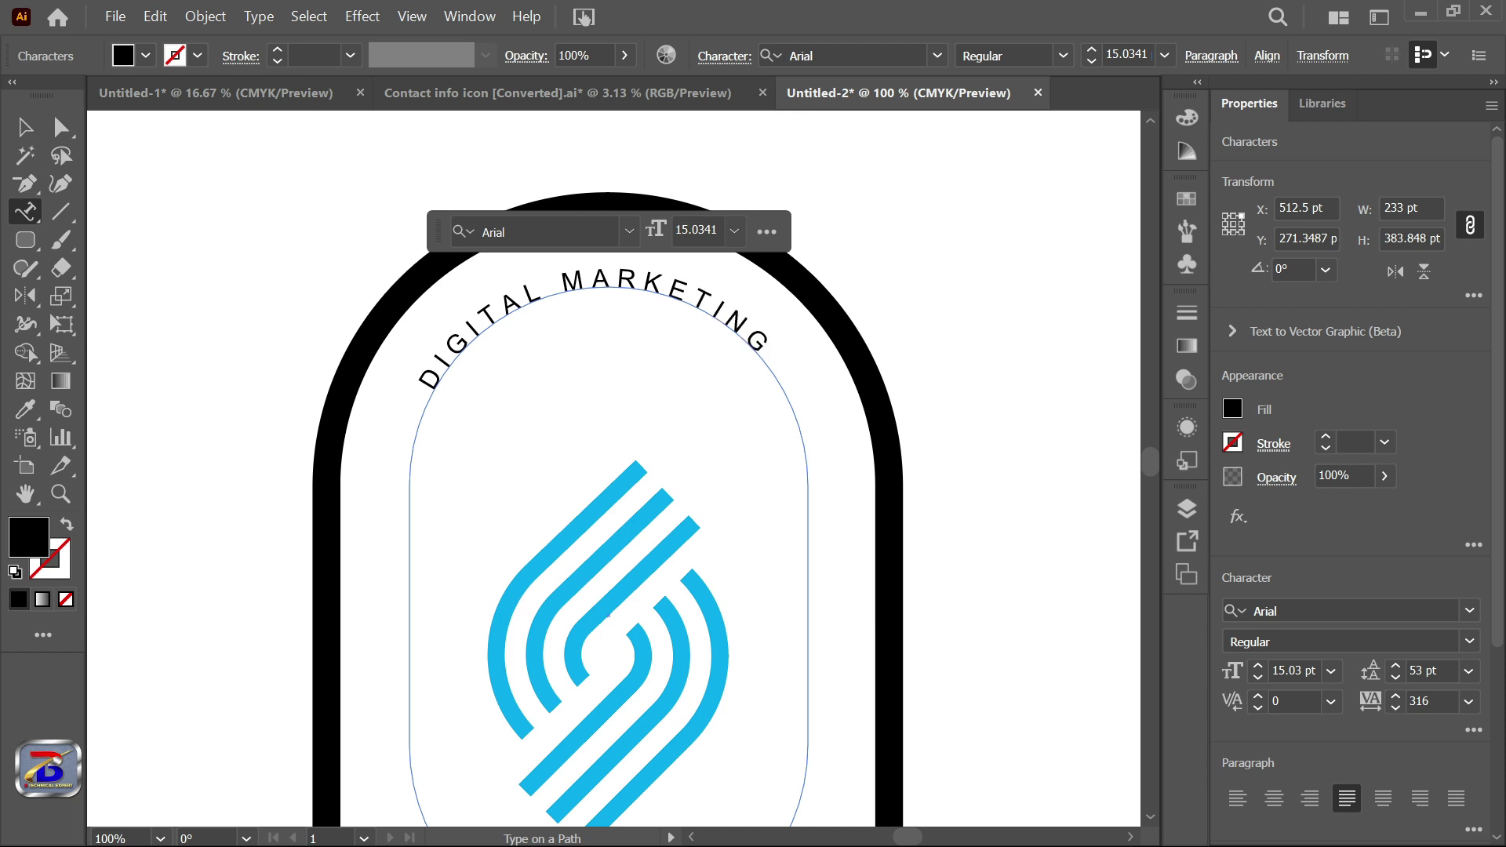
- Set the arched text to 19 pt with tracking 199 and shift it slightly to center it within the outer capsule
{"action": "key", "text": "ctrl+a"}
{"action": "scroll", "coordinate": [1428, 701], "scroll_direction": "up", "scroll_amount": 11}
{"action": "scroll", "coordinate": [1428, 701], "scroll_direction": "up", "scroll_amount": 20}
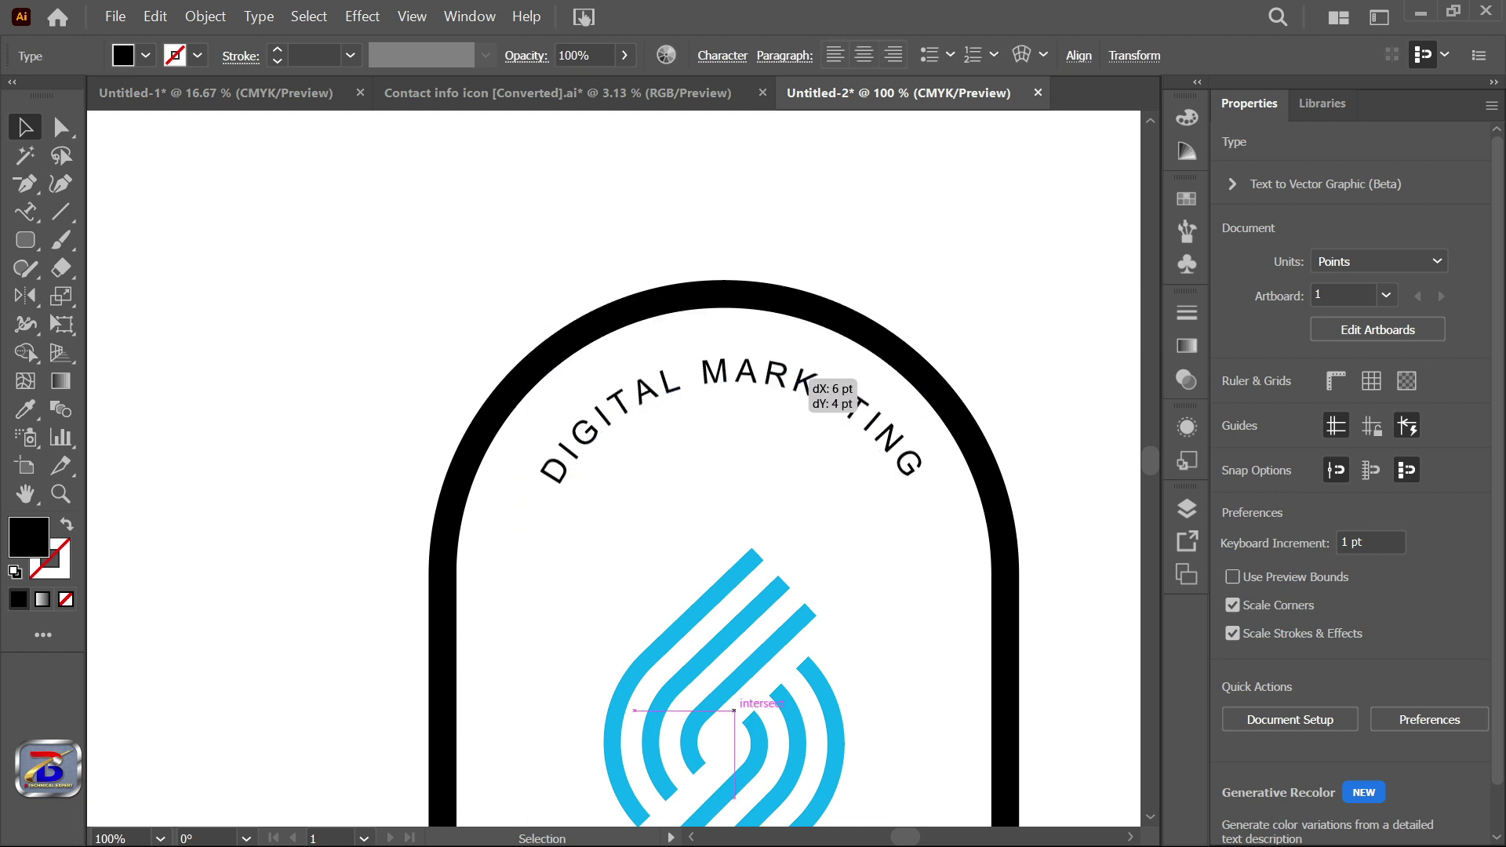
{"action": "left_click_drag", "start_coordinate": [732, 714], "coordinate": [734, 723]}
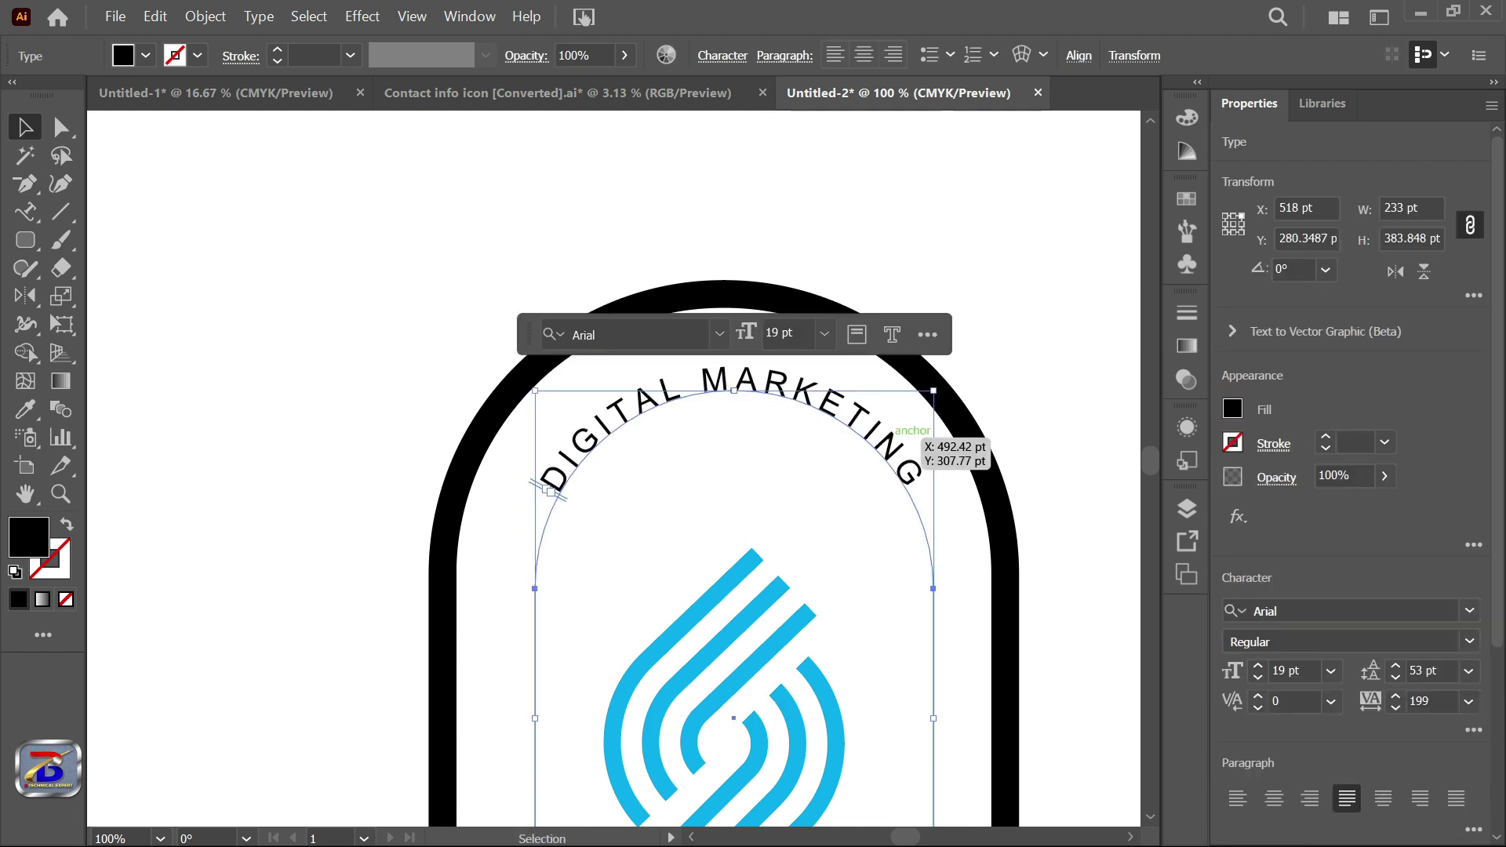
{"action": "scroll", "coordinate": [642, 236], "scroll_direction": "down", "scroll_amount": 2}
{"action": "left_click", "coordinate": [641, 236]}
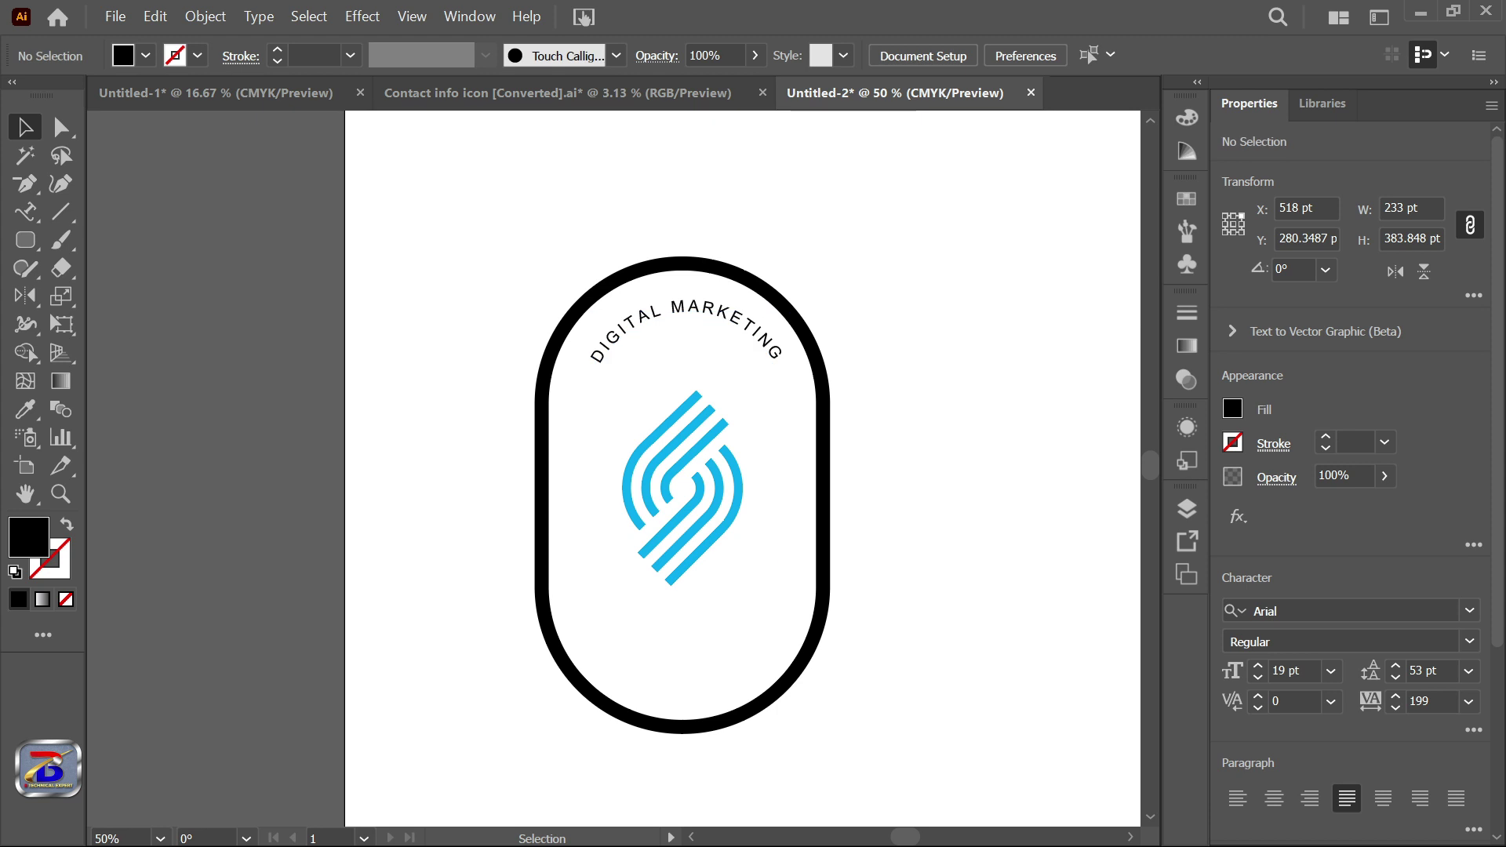
- Increase the tracking of the DIGITAL MARKETING text to 217
{"action": "scroll", "coordinate": [695, 338], "scroll_direction": "up", "scroll_amount": 2}
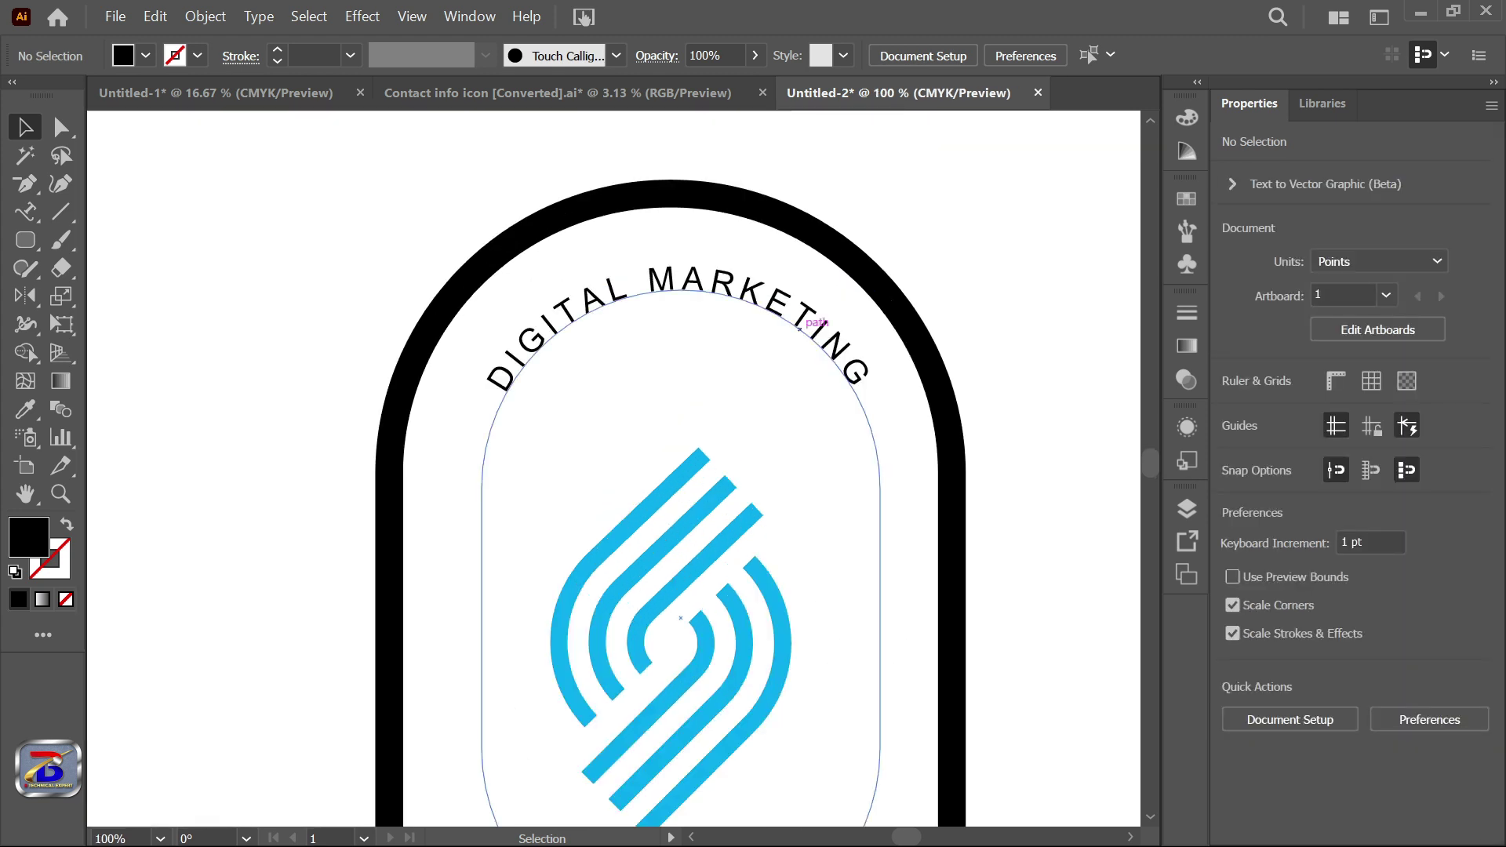
{"action": "left_click", "coordinate": [694, 284]}
{"action": "double_click", "coordinate": [694, 284]}
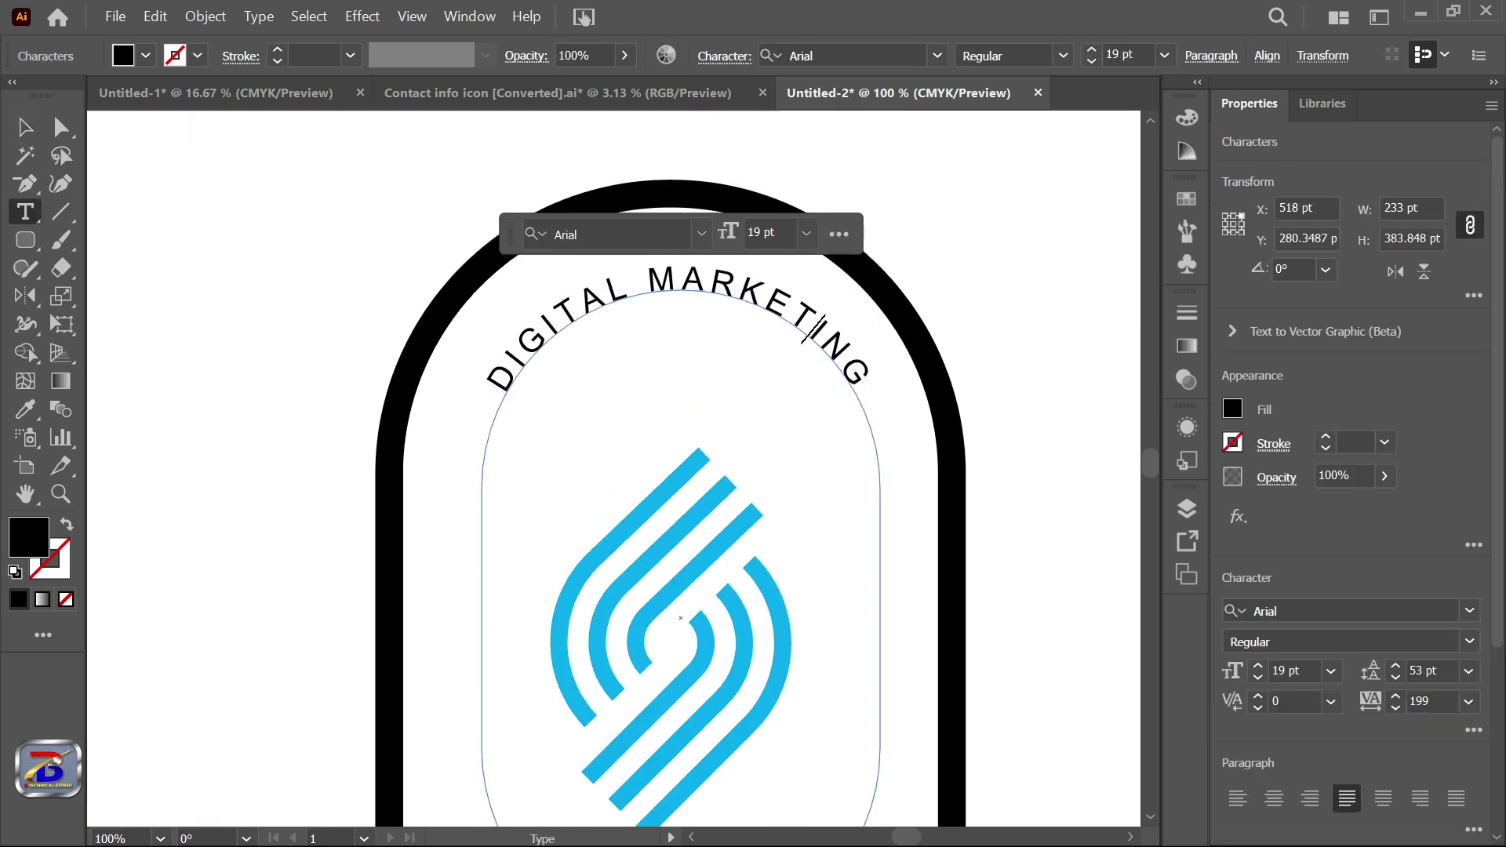
{"action": "key", "text": "ctrl+a"}
{"action": "left_click", "coordinate": [1395, 695]}
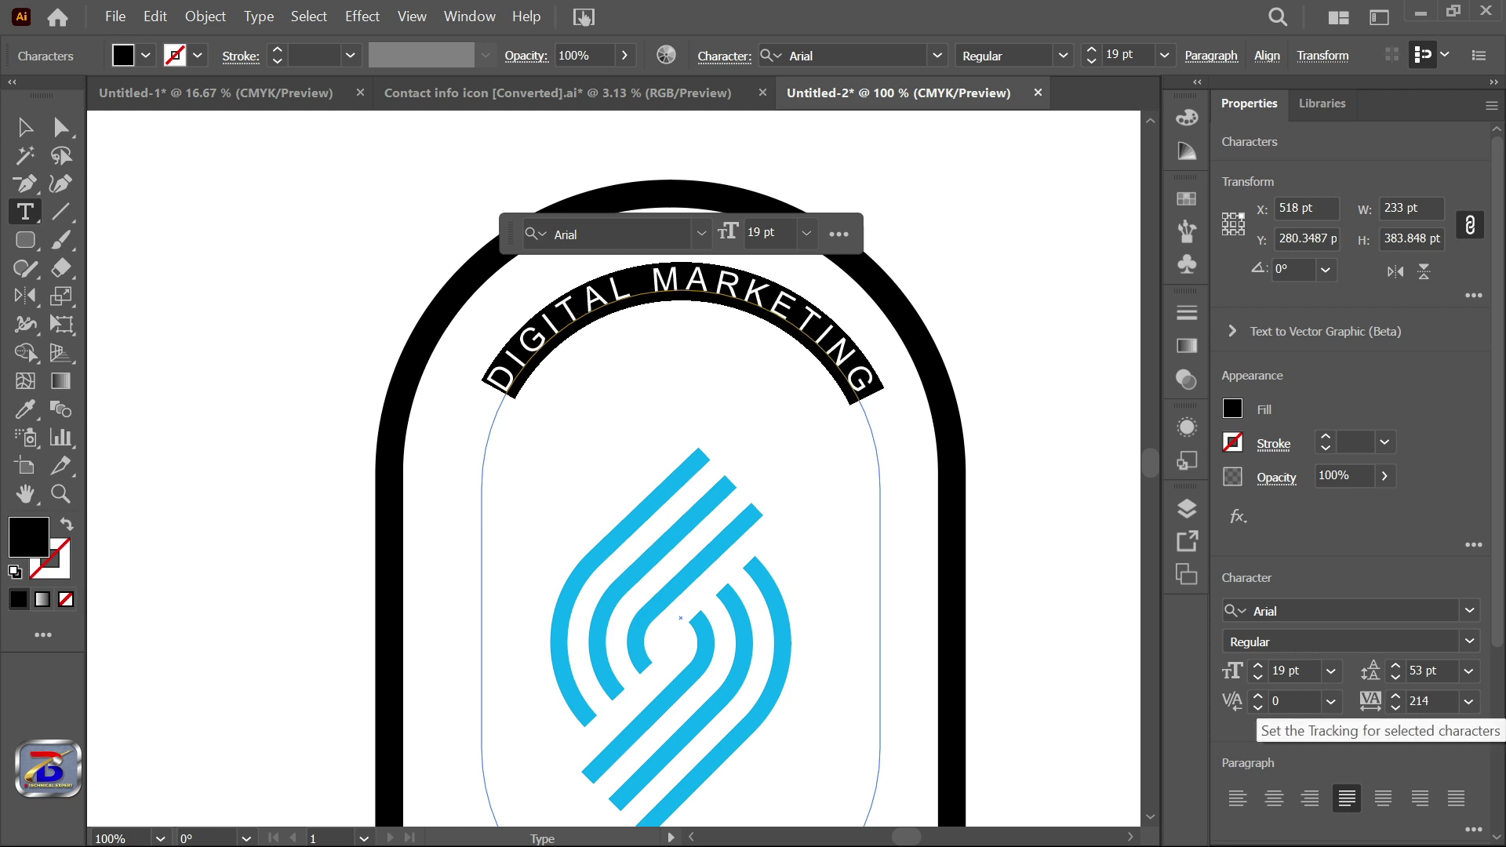
{"action": "left_click", "coordinate": [1000, 297]}
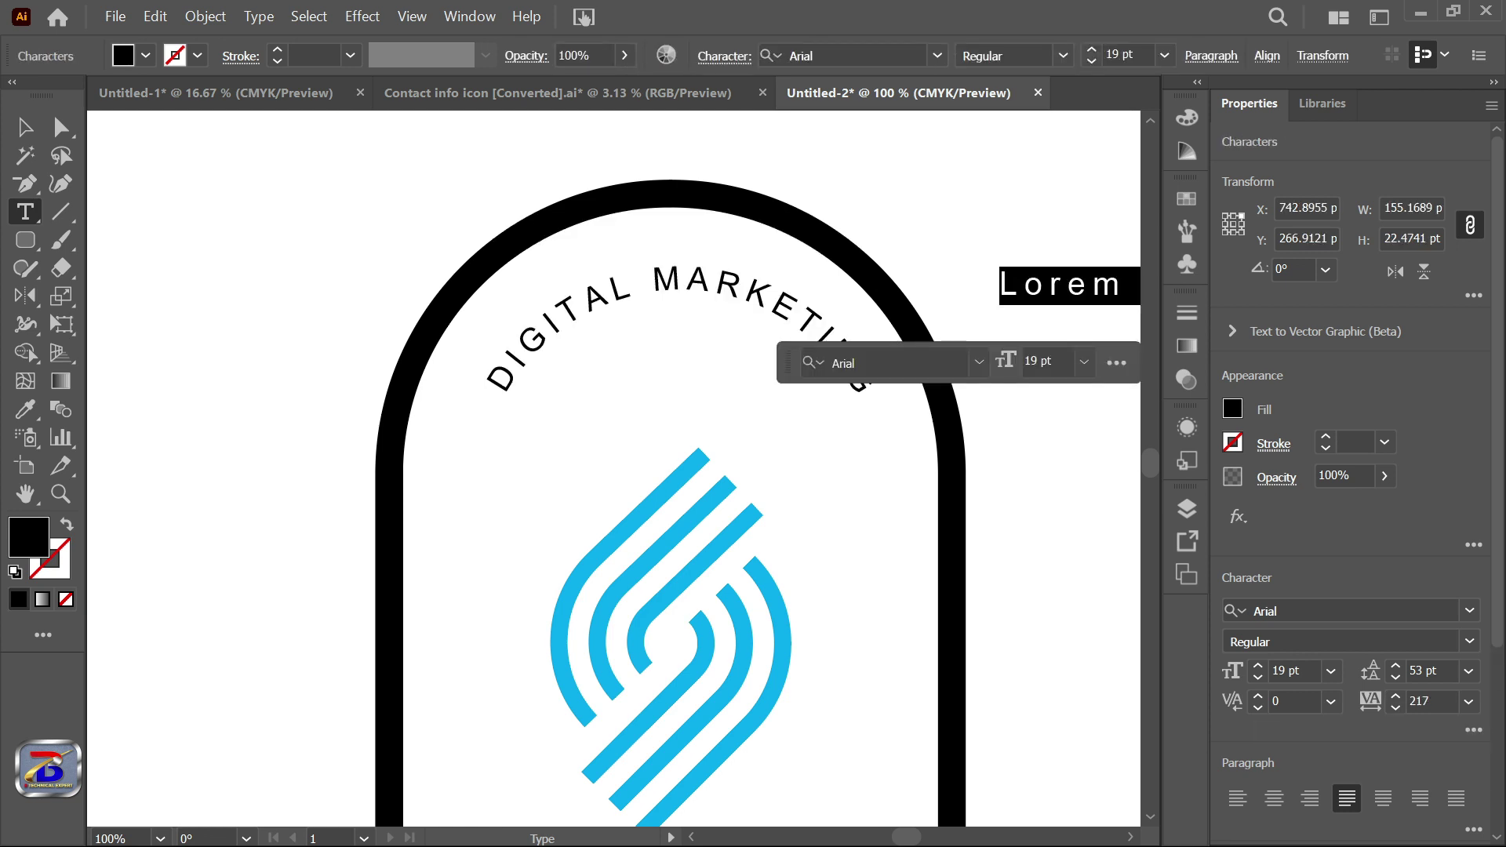
{"action": "key", "text": "Escape"}
{"action": "key", "text": "v"}
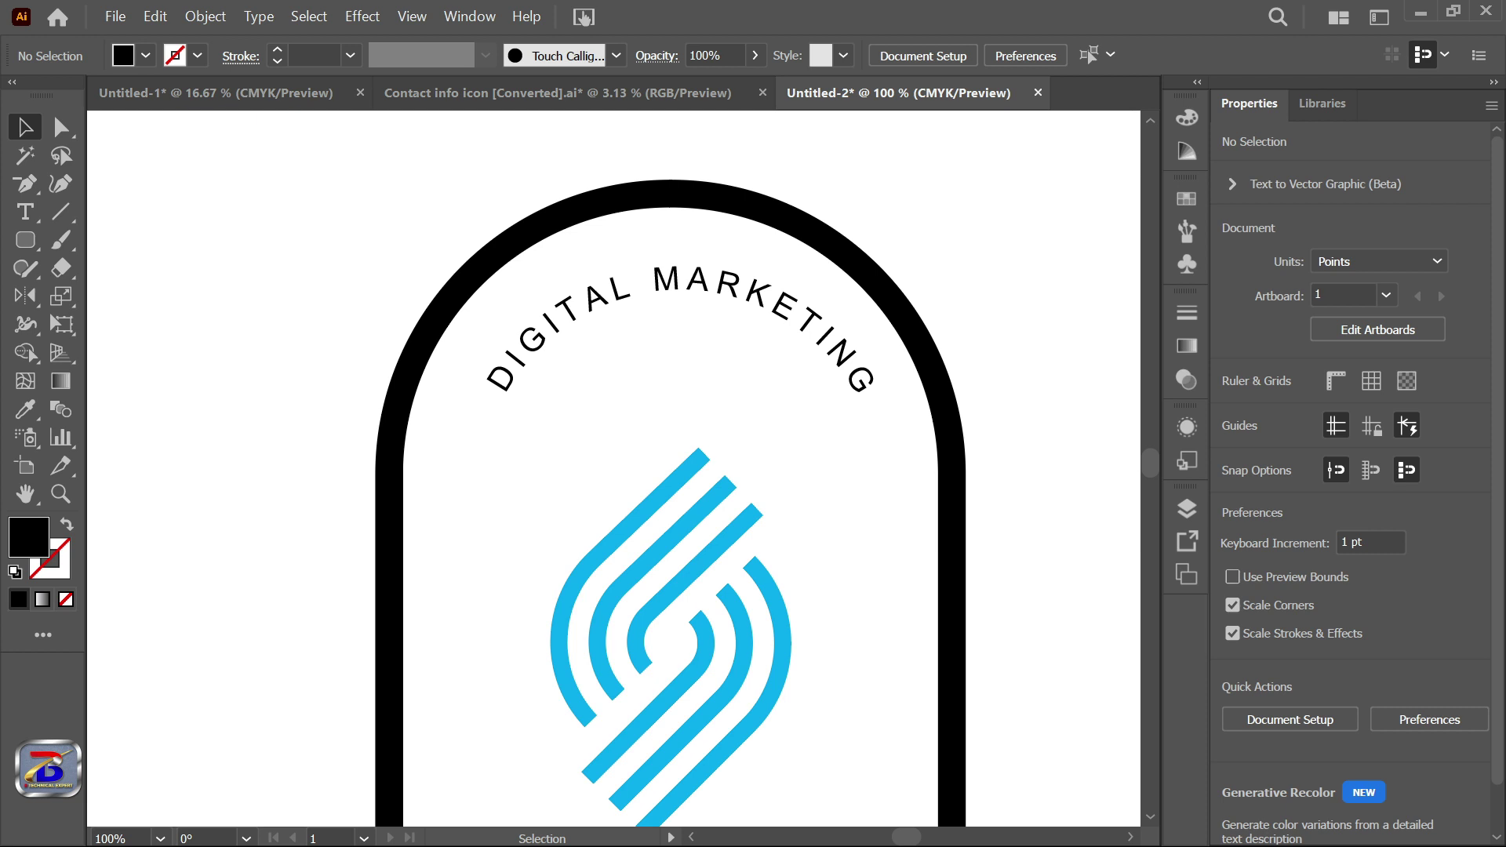
- Set the stroke weight of the outer capsule outline to 20 pt
{"action": "scroll", "coordinate": [436, 264], "scroll_direction": "down", "scroll_amount": 3}
{"action": "scroll", "coordinate": [520, 240], "scroll_direction": "up", "scroll_amount": 2}
{"action": "left_click", "coordinate": [565, 249]}
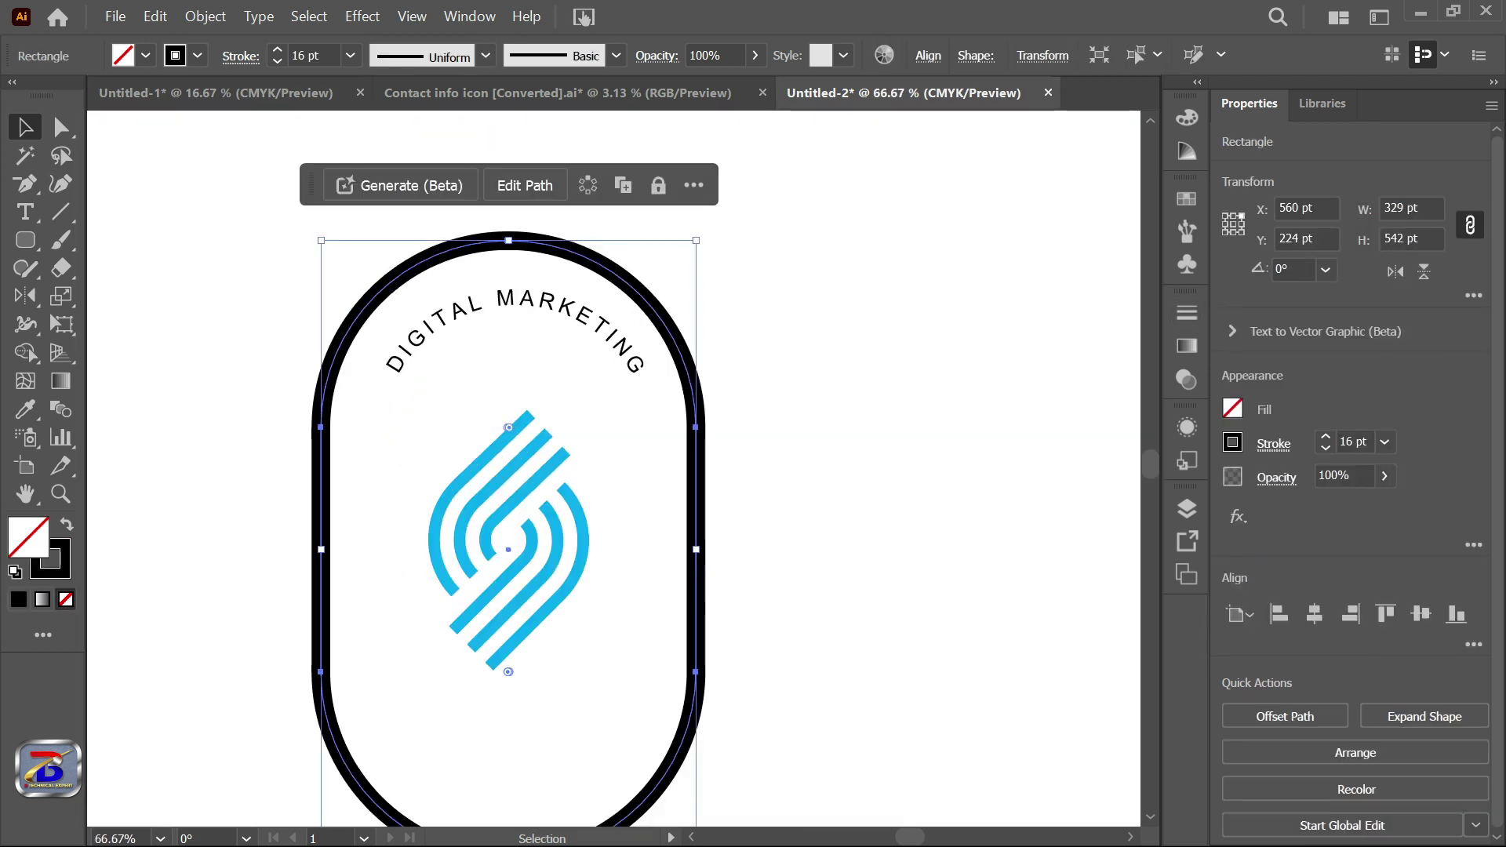
{"action": "left_click", "coordinate": [350, 55]}
{"action": "left_click", "coordinate": [385, 518]}
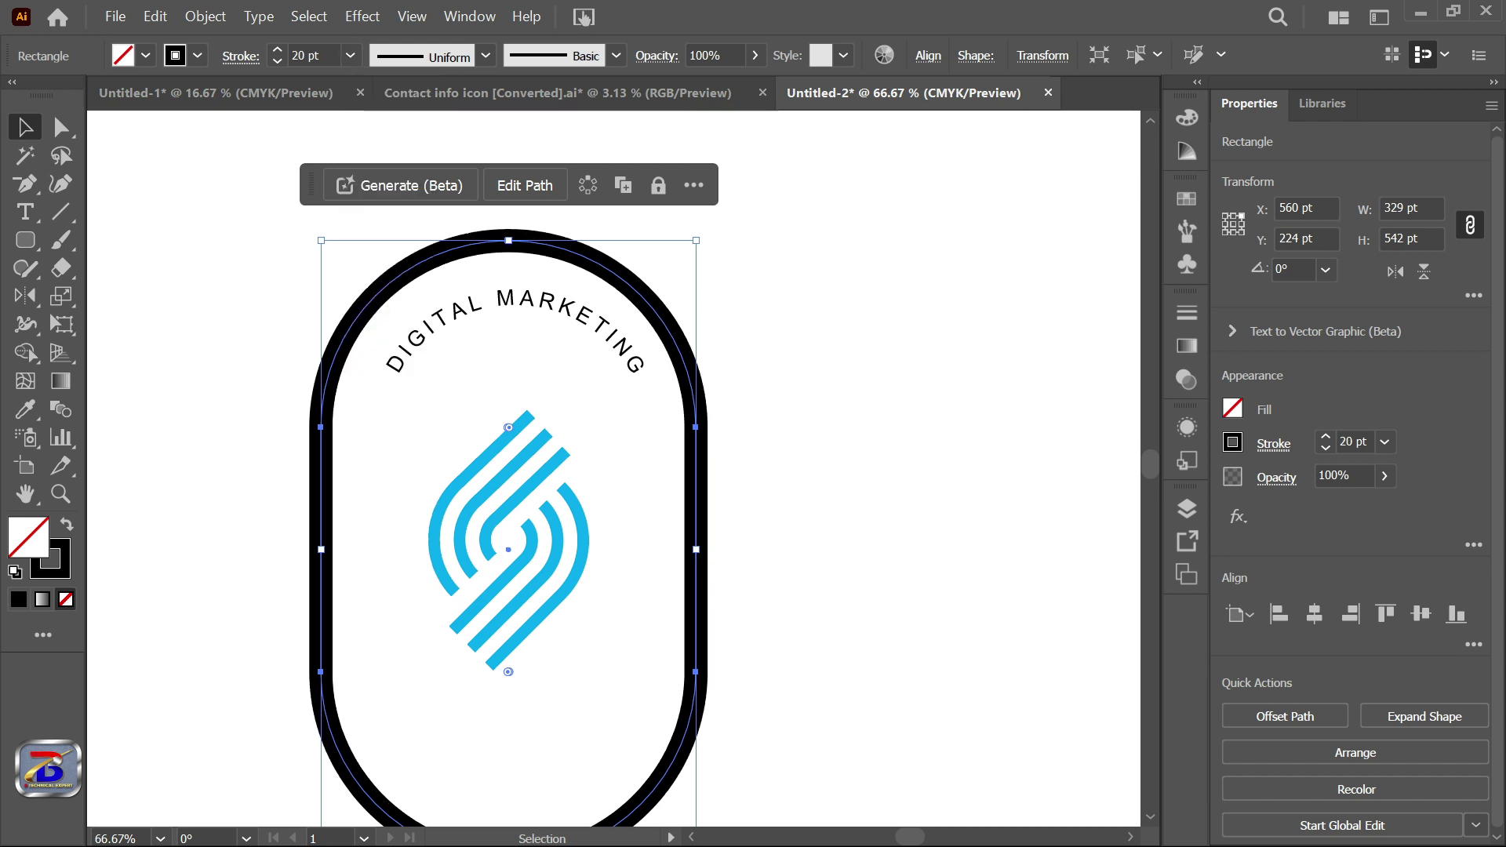
- Move the blue emblem up inside the capsule, closer to the arched text
{"action": "scroll", "coordinate": [744, 497], "scroll_direction": "down", "scroll_amount": 3}
{"action": "scroll", "coordinate": [688, 524], "scroll_direction": "up", "scroll_amount": 2}
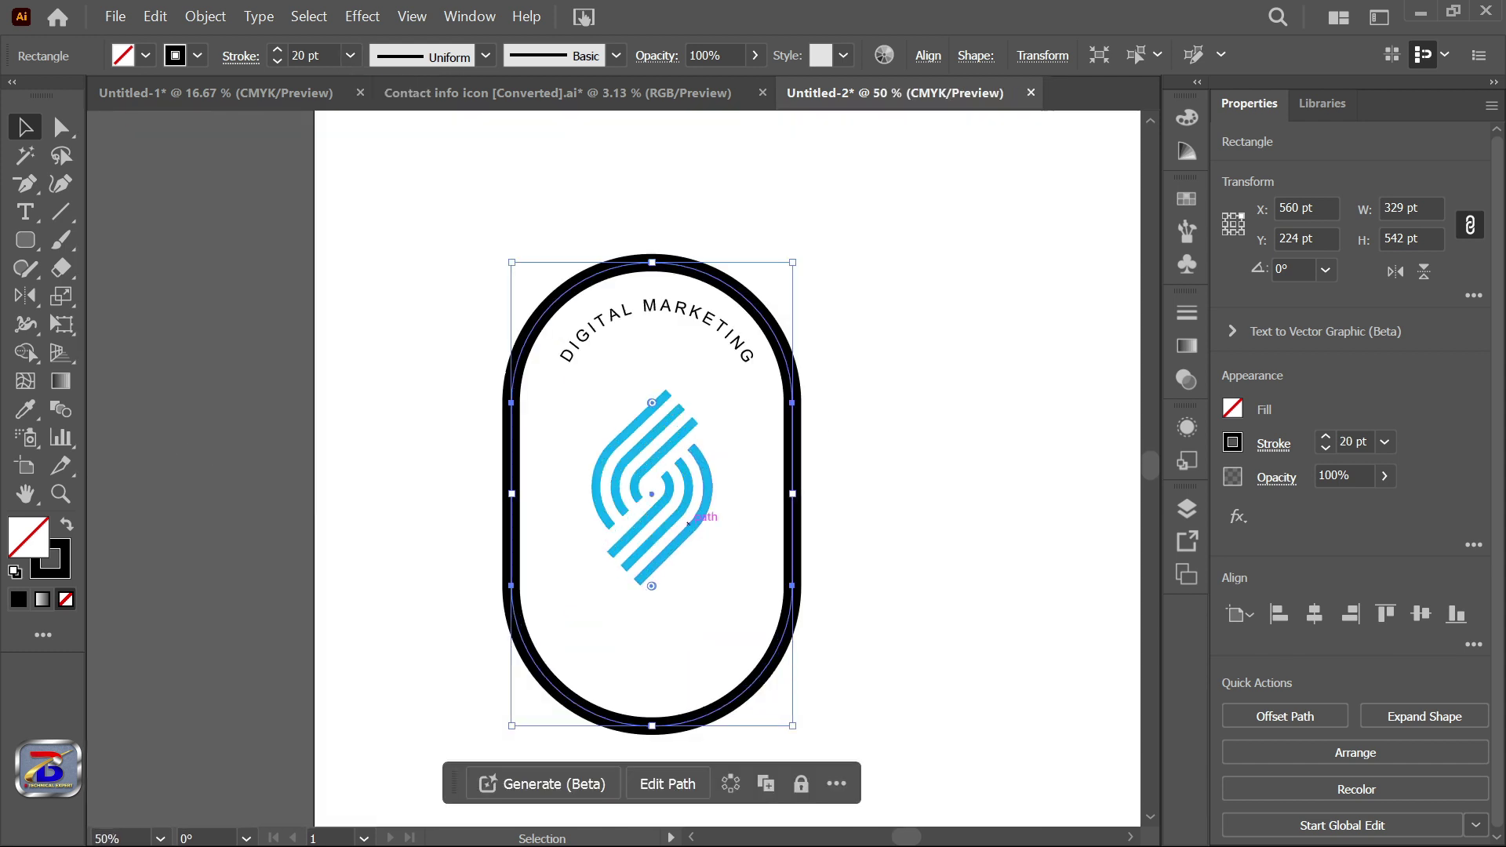
{"action": "left_click", "coordinate": [652, 471]}
{"action": "left_click_drag", "start_coordinate": [651, 472], "coordinate": [710, 433]}
{"action": "scroll", "coordinate": [829, 334], "scroll_direction": "down", "scroll_amount": 1}
{"action": "left_click", "coordinate": [730, 393]}
- Shorten the outer capsule outline from its lower edge to a height of 448 pt
{"action": "scroll", "coordinate": [729, 393], "scroll_direction": "up", "scroll_amount": 2}
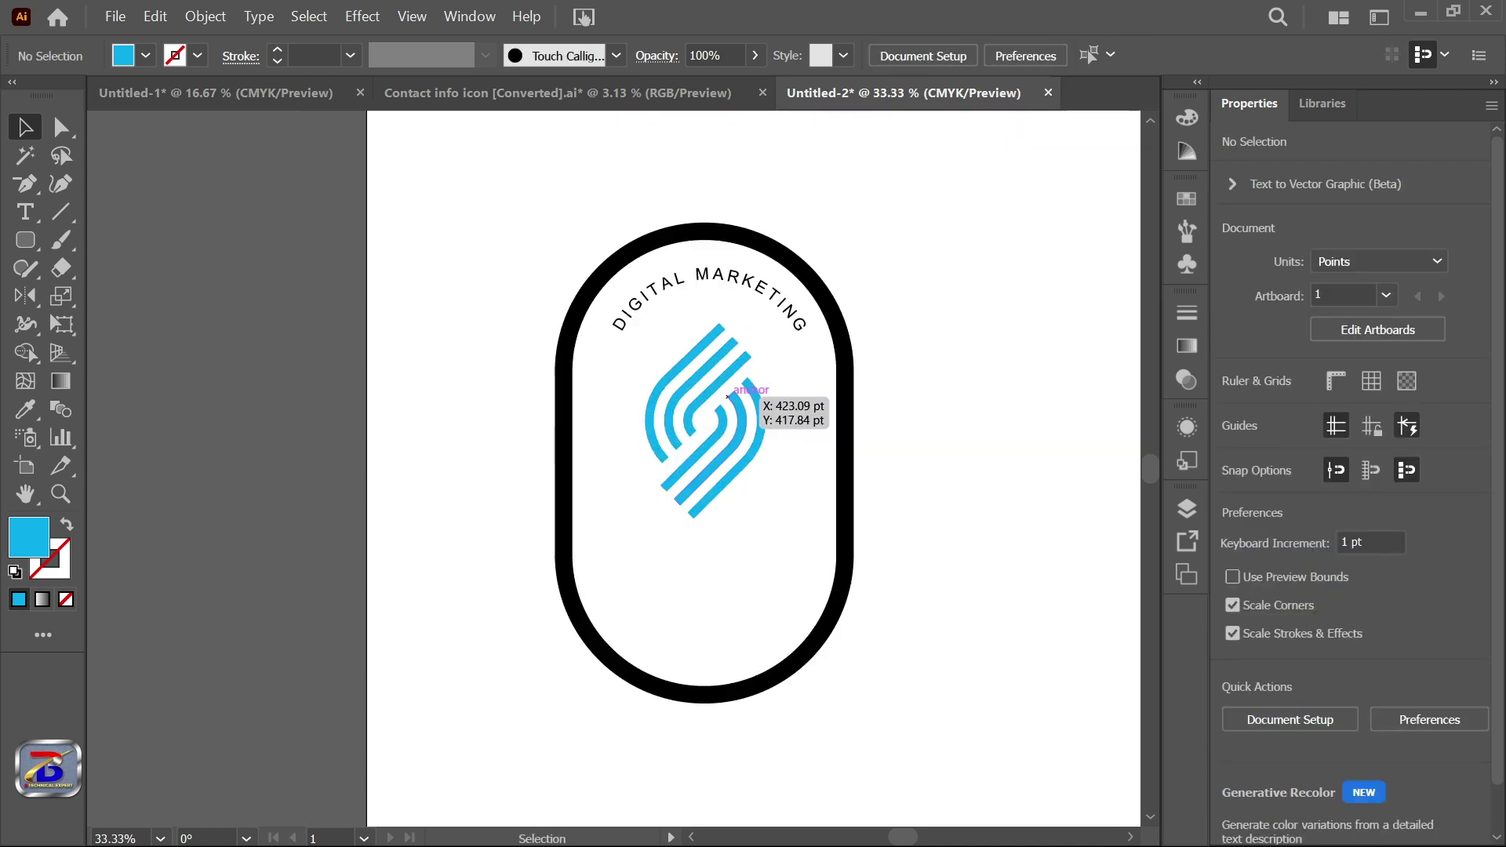
{"action": "left_click", "coordinate": [882, 440]}
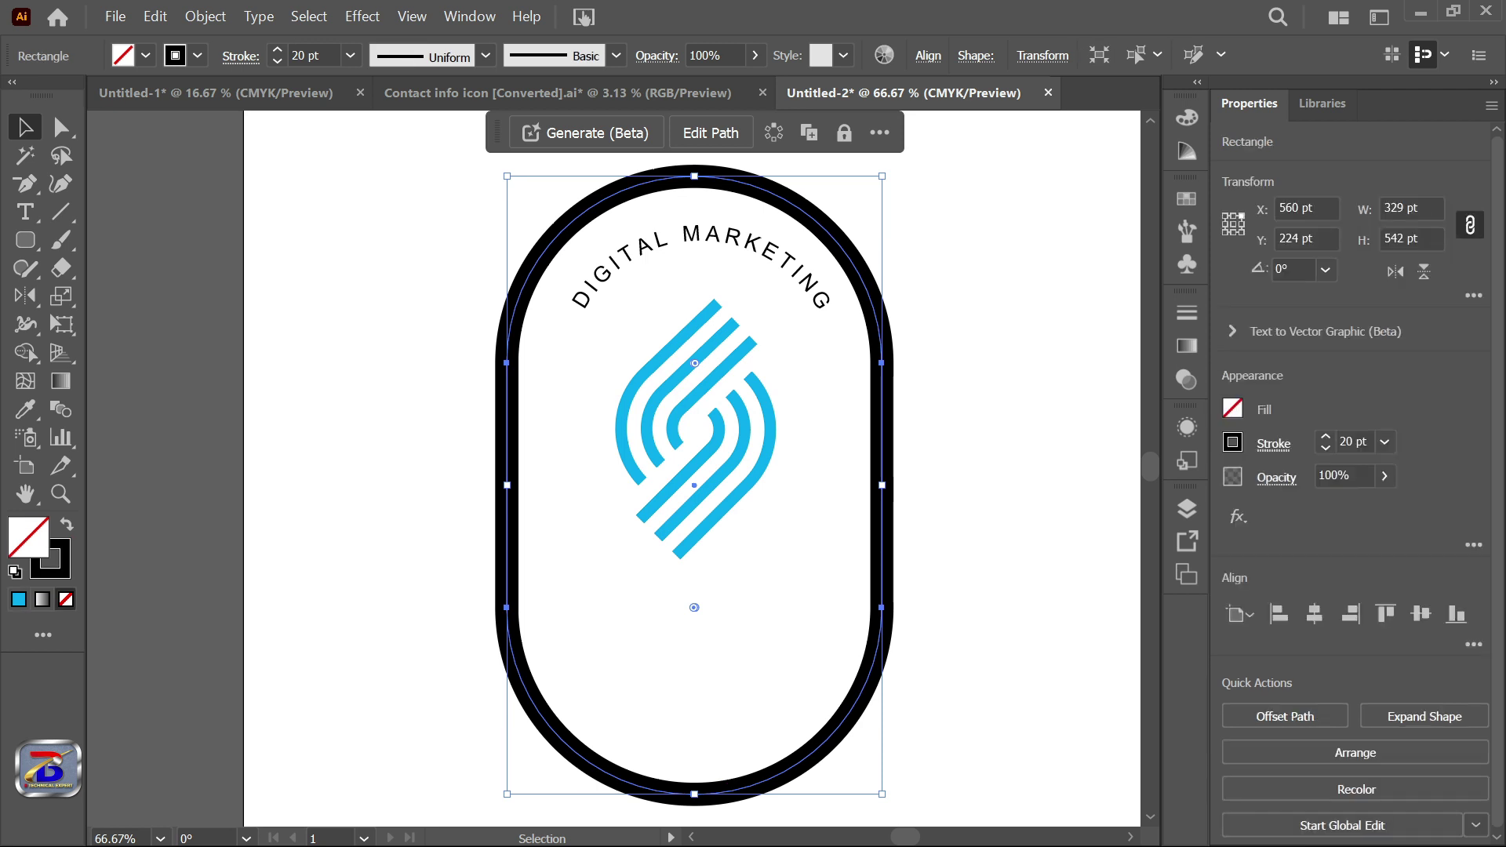
{"action": "mouse_move", "coordinate": [694, 794]}
{"action": "left_mouse_down"}
{"action": "mouse_move", "coordinate": [705, 655]}
{"action": "mouse_move", "coordinate": [725, 686]}
{"action": "left_mouse_up"}
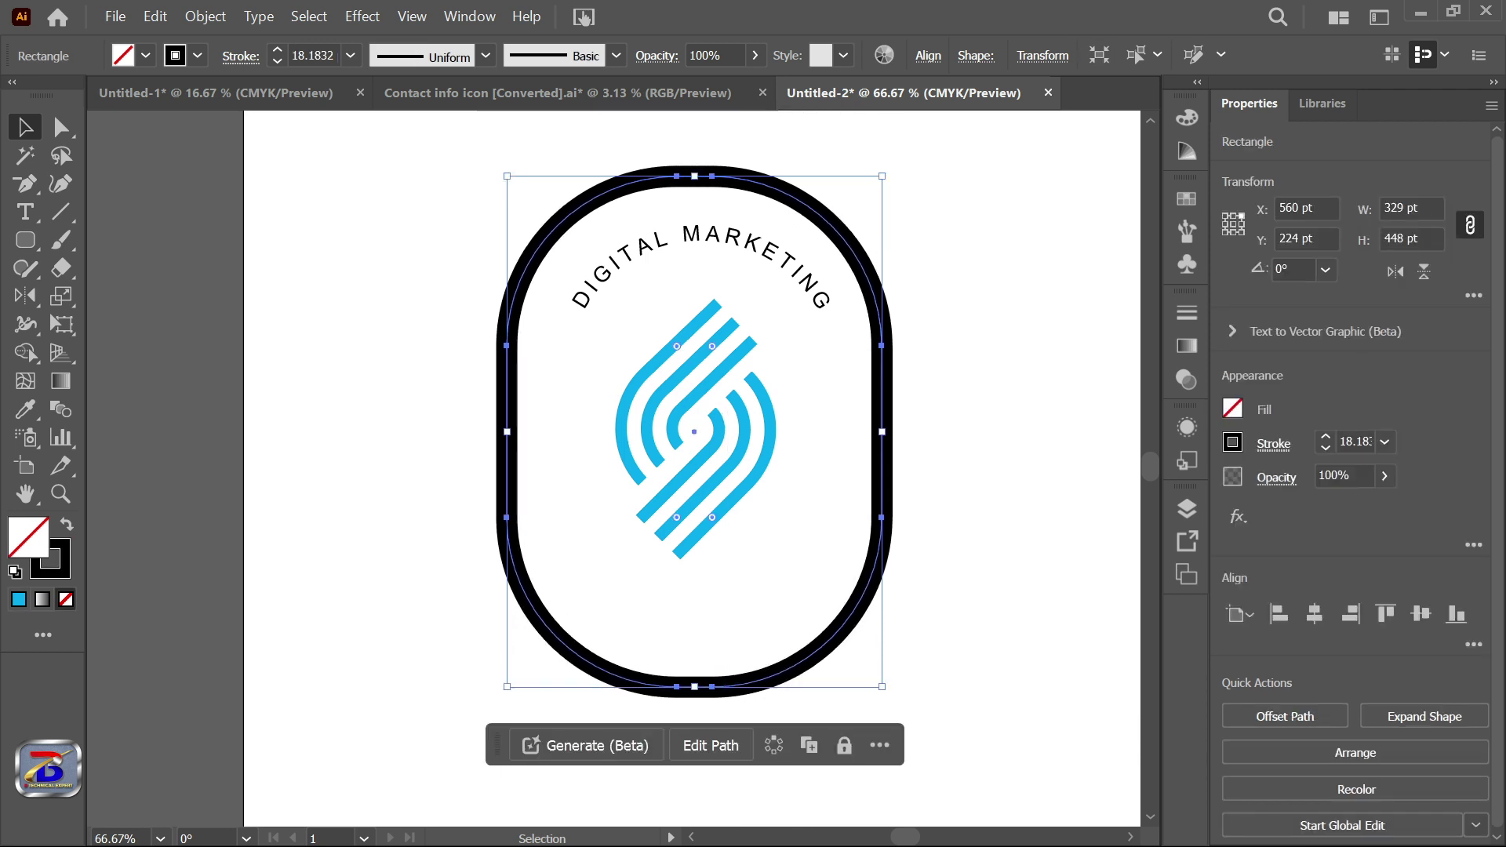
- Add the text BSB in Algerian at 72 pt with tracking 380 and place it beneath the emblem inside the capsule
{"action": "scroll", "coordinate": [794, 647], "scroll_direction": "down", "scroll_amount": 2}
{"action": "left_click_drag", "start_coordinate": [287, 503], "coordinate": [1002, 528]}
{"action": "scroll", "coordinate": [1002, 528], "scroll_direction": "up", "scroll_amount": 3}
{"action": "scroll", "coordinate": [1002, 528], "scroll_direction": "down", "scroll_amount": 2}
{"action": "scroll", "coordinate": [1002, 528], "scroll_direction": "up", "scroll_amount": 2}
{"action": "scroll", "coordinate": [1002, 528], "scroll_direction": "down", "scroll_amount": 1}
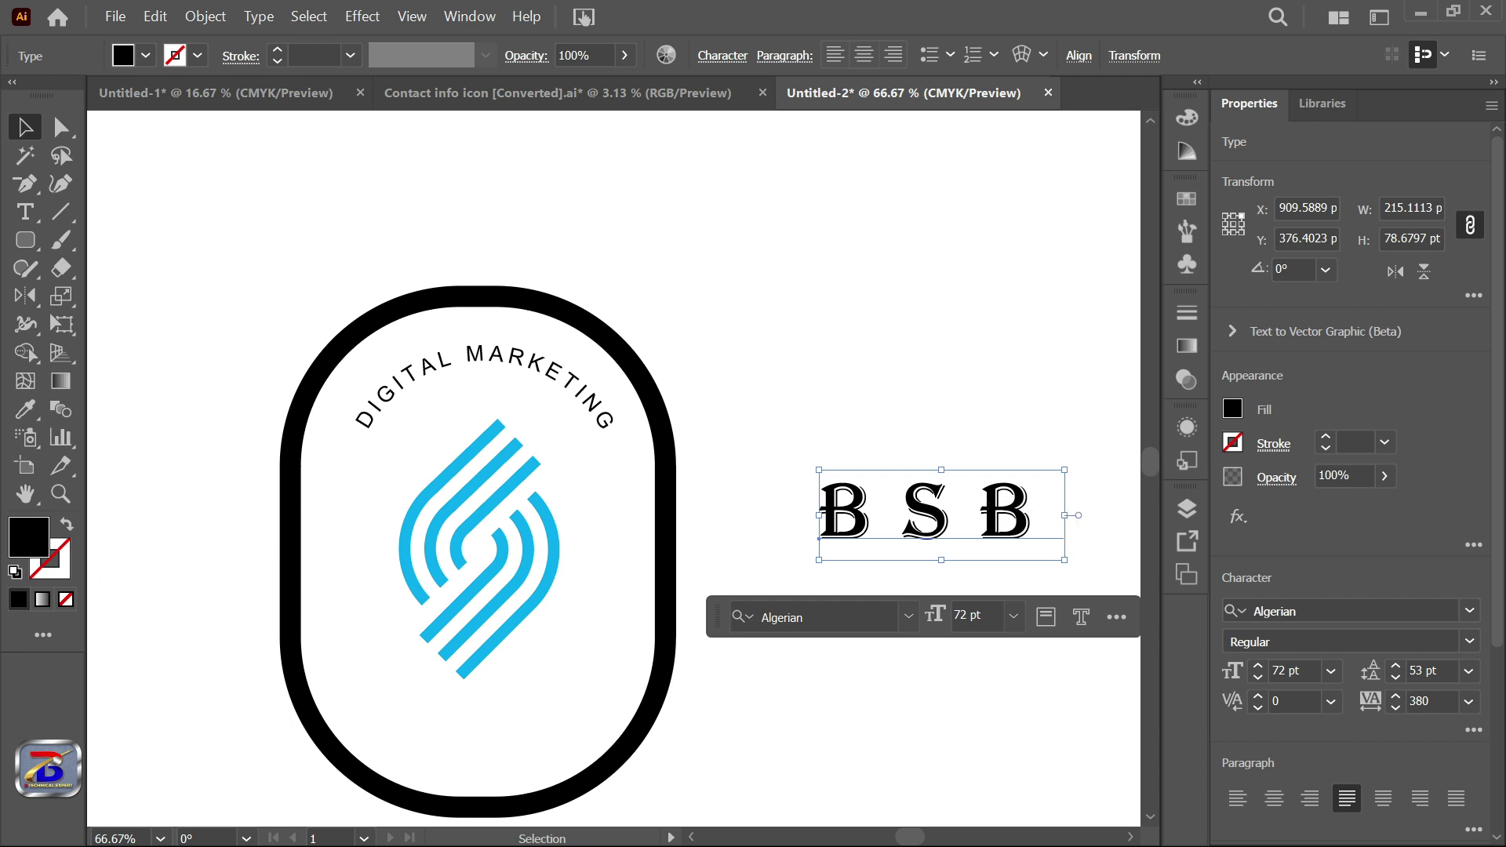
{"action": "left_click_drag", "start_coordinate": [1029, 518], "coordinate": [580, 728]}
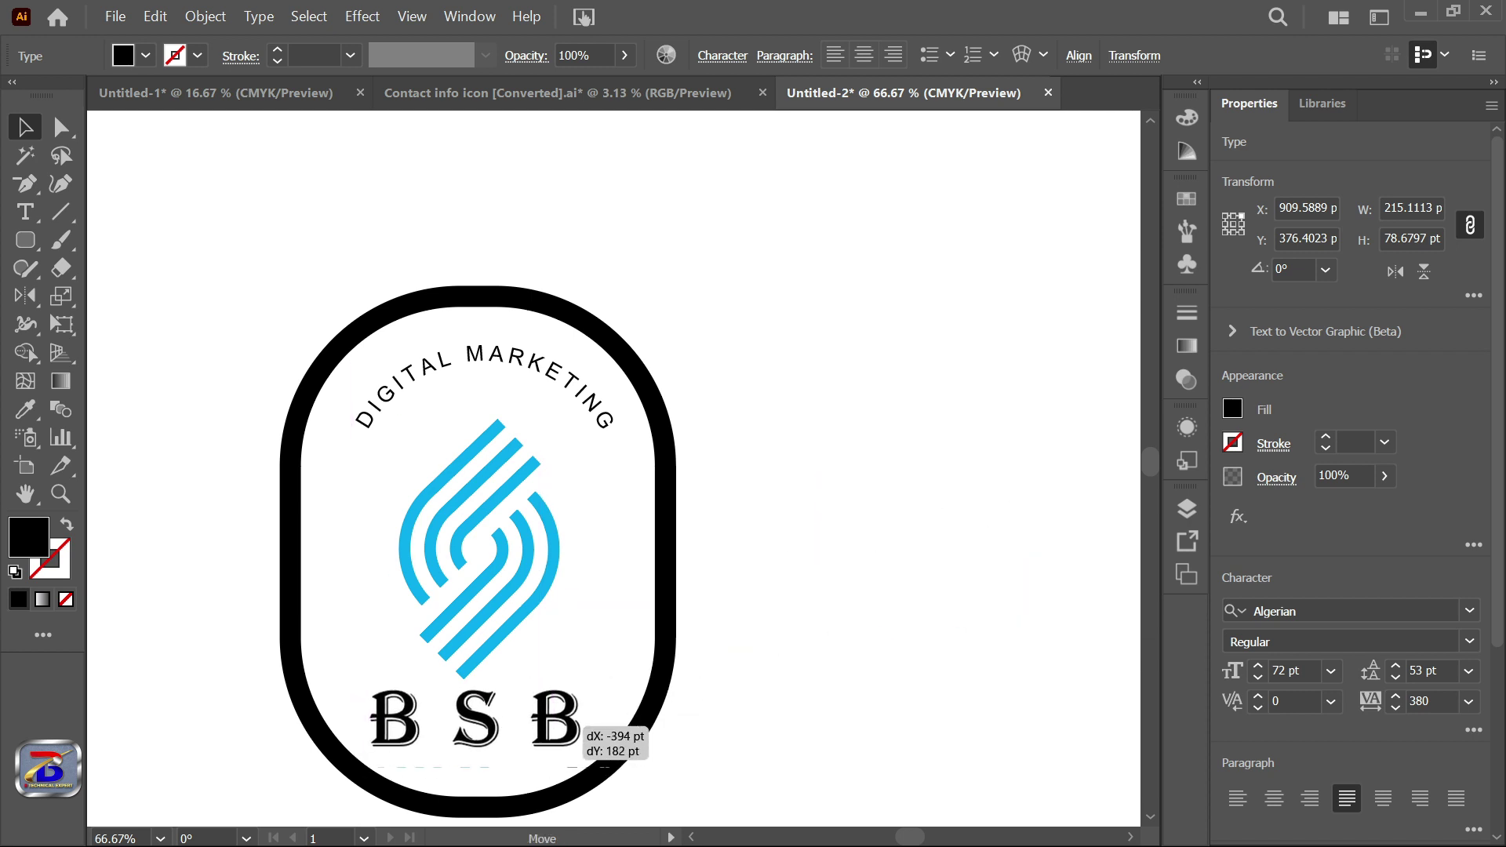
{"action": "key", "text": "ctrl+shift+a"}
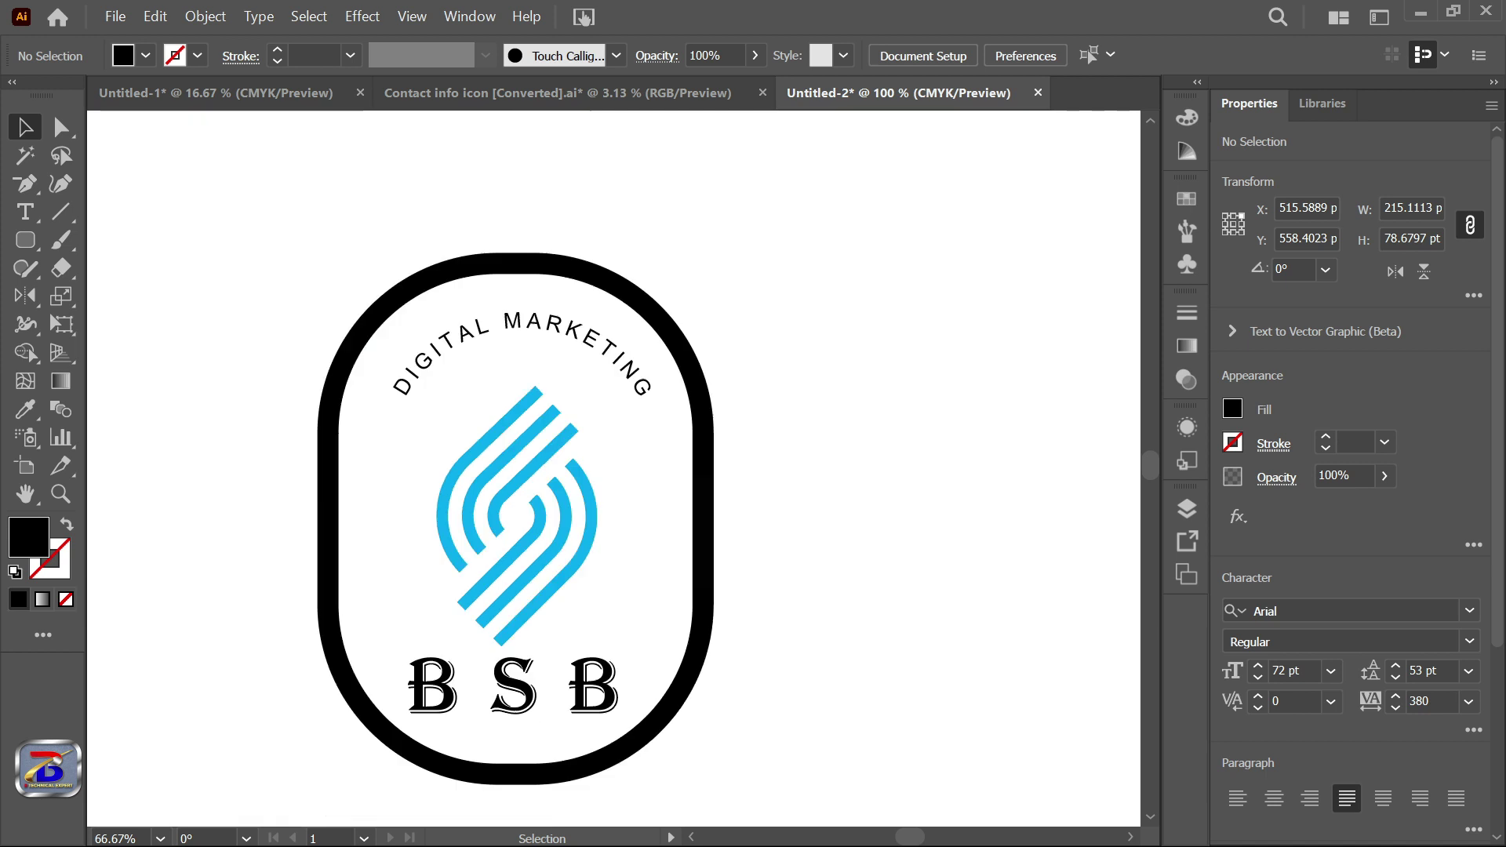
- Nudge the BSB text into alignment, then group the whole logo and center it on the artboard
{"action": "key", "text": "ctrl+1"}
{"action": "left_click_drag", "start_coordinate": [640, 656], "coordinate": [646, 656]}
{"action": "key", "text": "ctrl+shift+a"}
{"action": "key", "text": "ctrl+minus"}
{"action": "key", "text": "ctrl+minus"}
{"action": "left_click_drag", "start_coordinate": [617, 515], "coordinate": [684, 535]}
{"action": "key", "text": "ctrl+shift+a"}
{"action": "key", "text": "ctrl+plus"}
{"action": "key", "text": "ctrl+shift+a"}
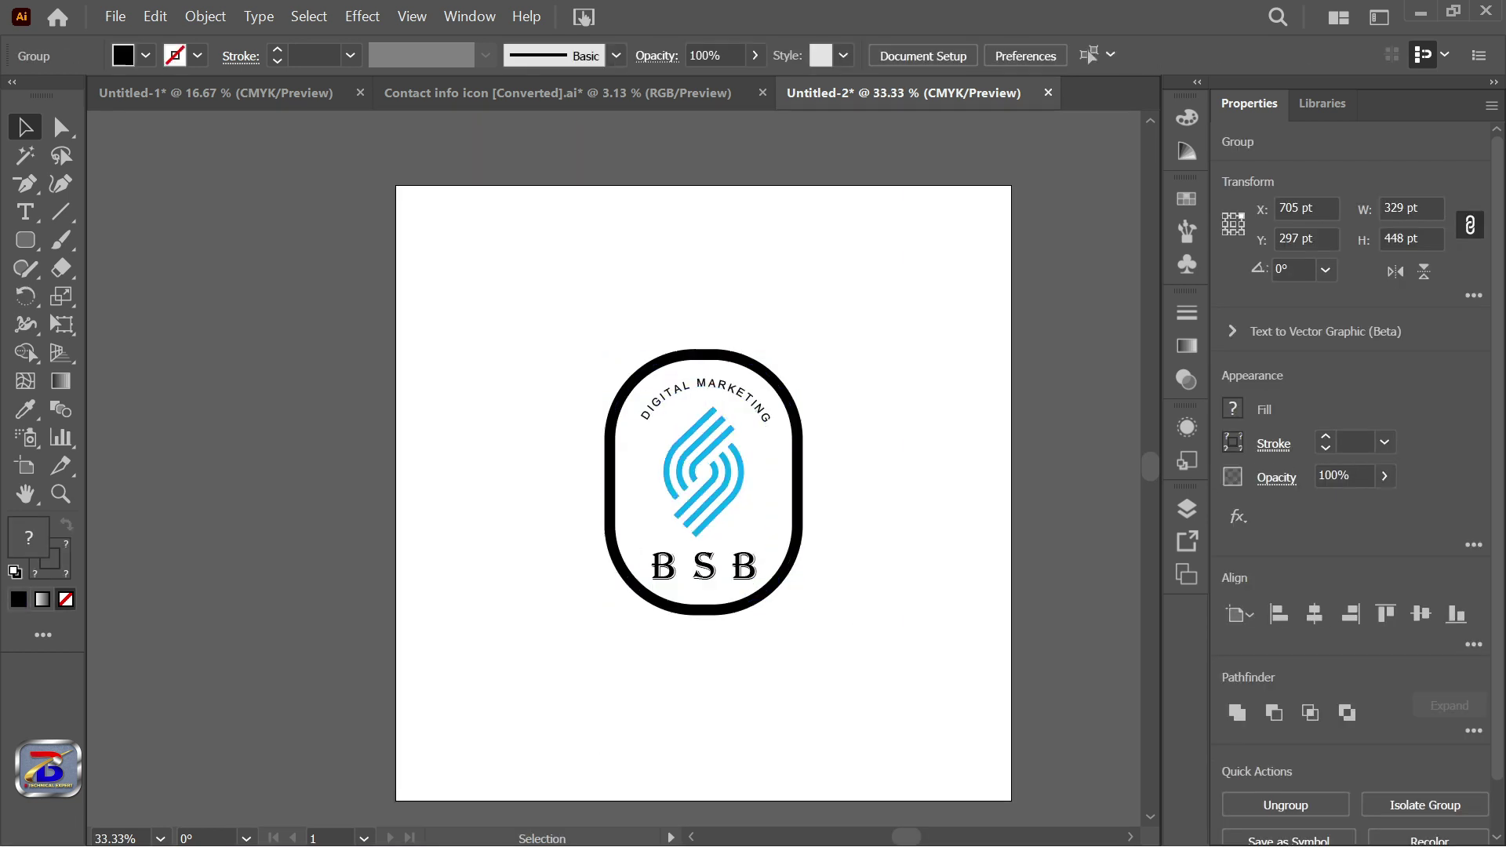
- Copy the grouped logo, switch to Photoshop and paste it into Logo.psb as a vector smart object
{"action": "left_click_drag", "start_coordinate": [497, 293], "coordinate": [737, 625]}
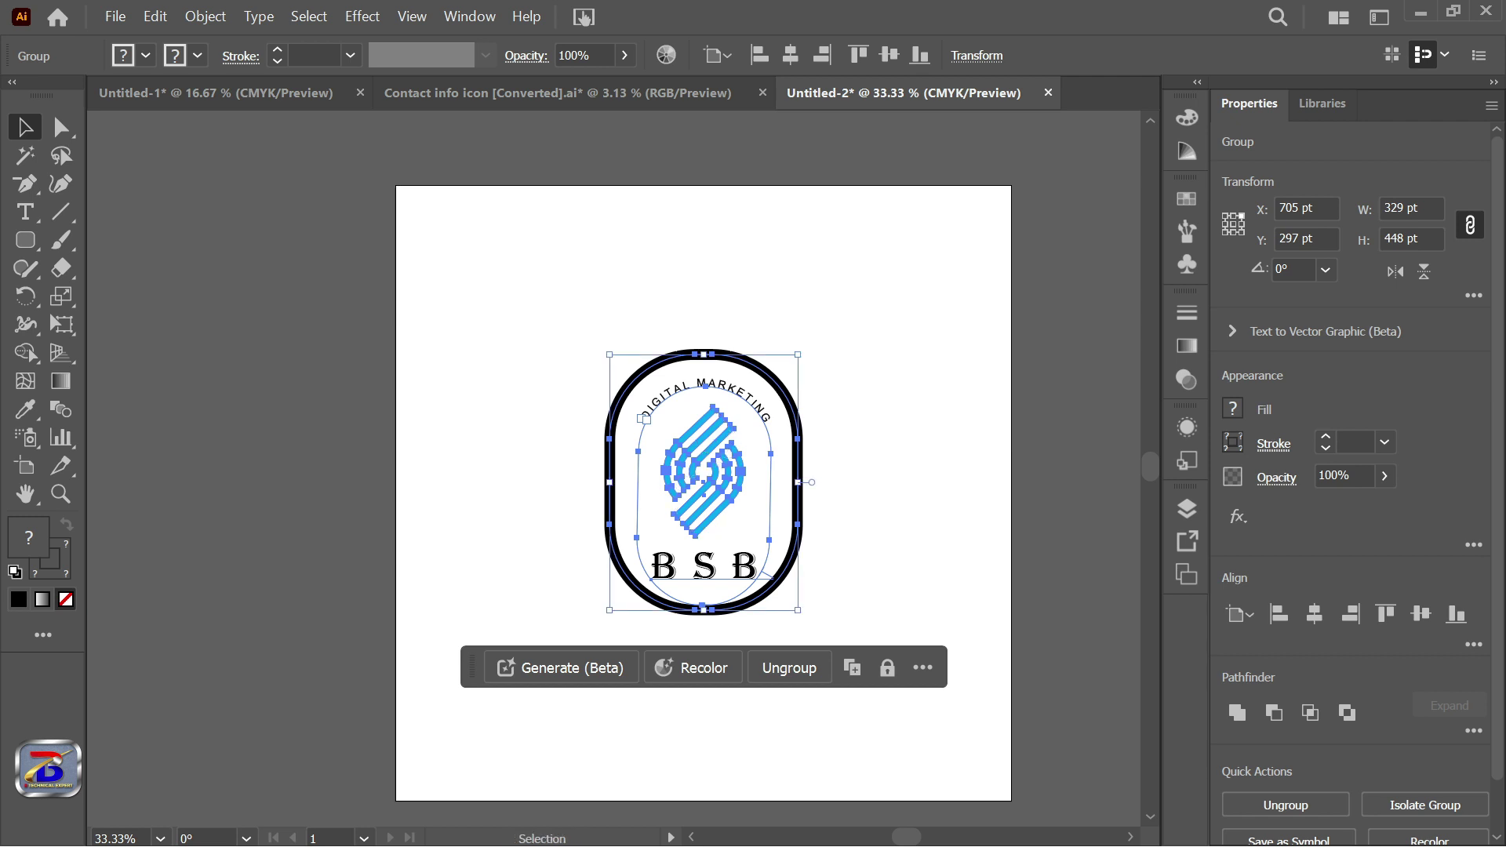
{"action": "key", "text": "alt+Tab"}
{"action": "key", "text": "ctrl+v"}
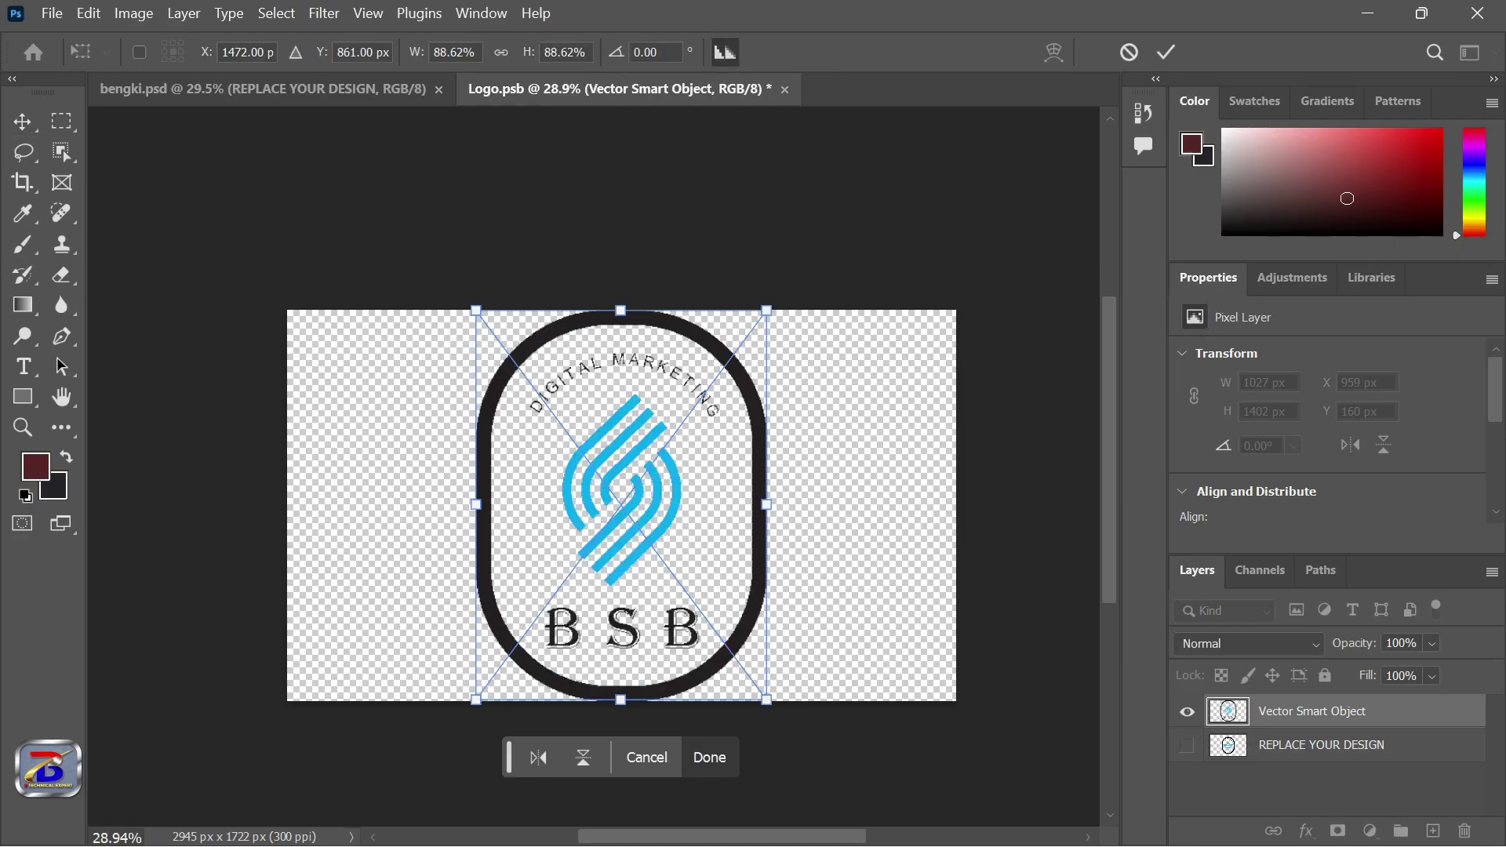
- Scale the pasted logo to 75.90% around its center, apply the transform and save Logo.psb
{"action": "left_click_drag", "start_coordinate": [766, 310], "coordinate": [716, 349]}
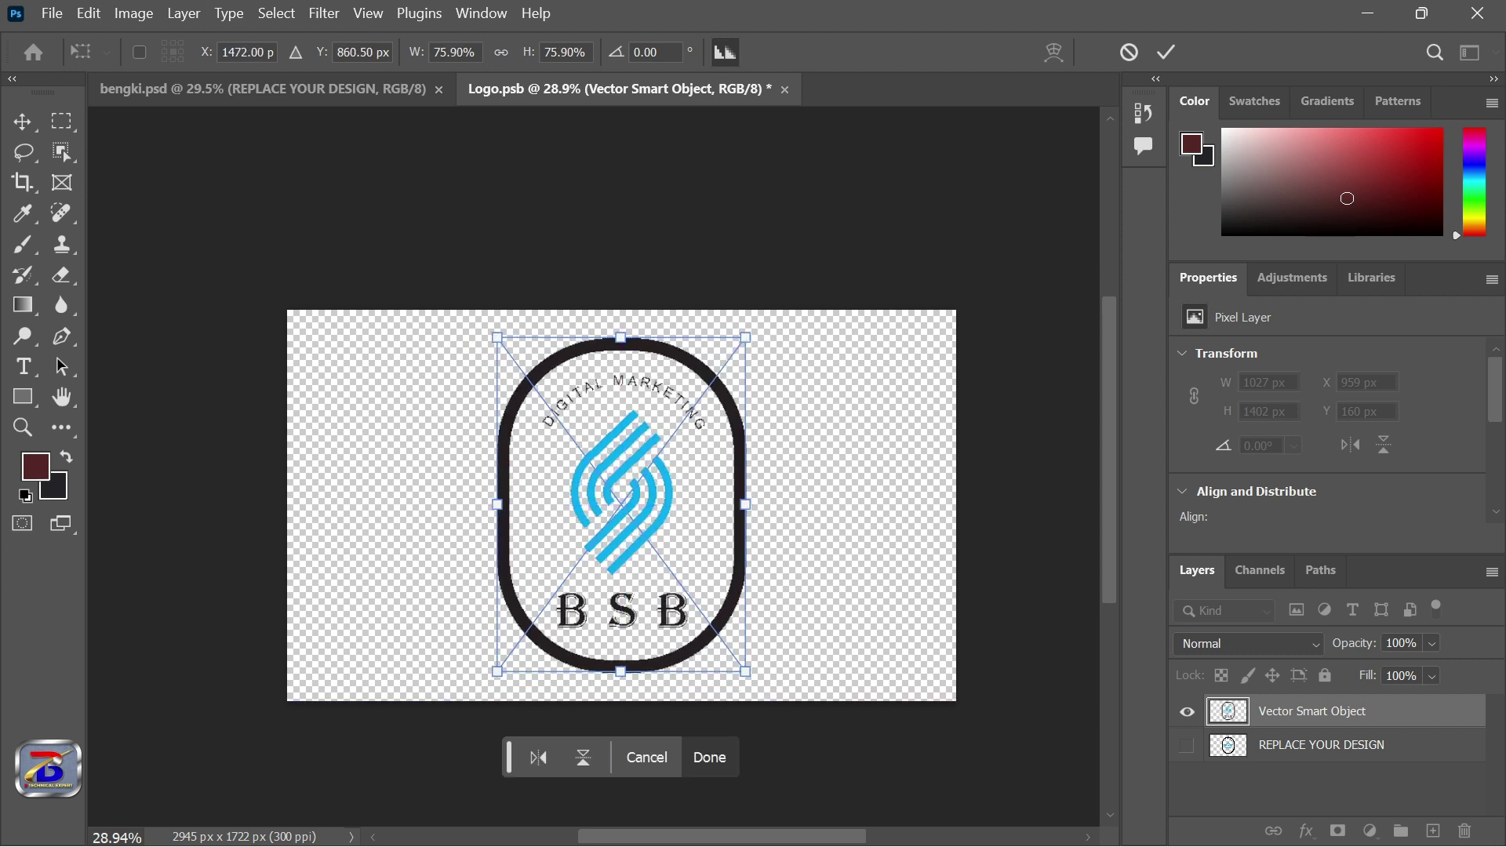
{"action": "key", "text": "ctrl+s"}
{"action": "key", "text": "Return"}
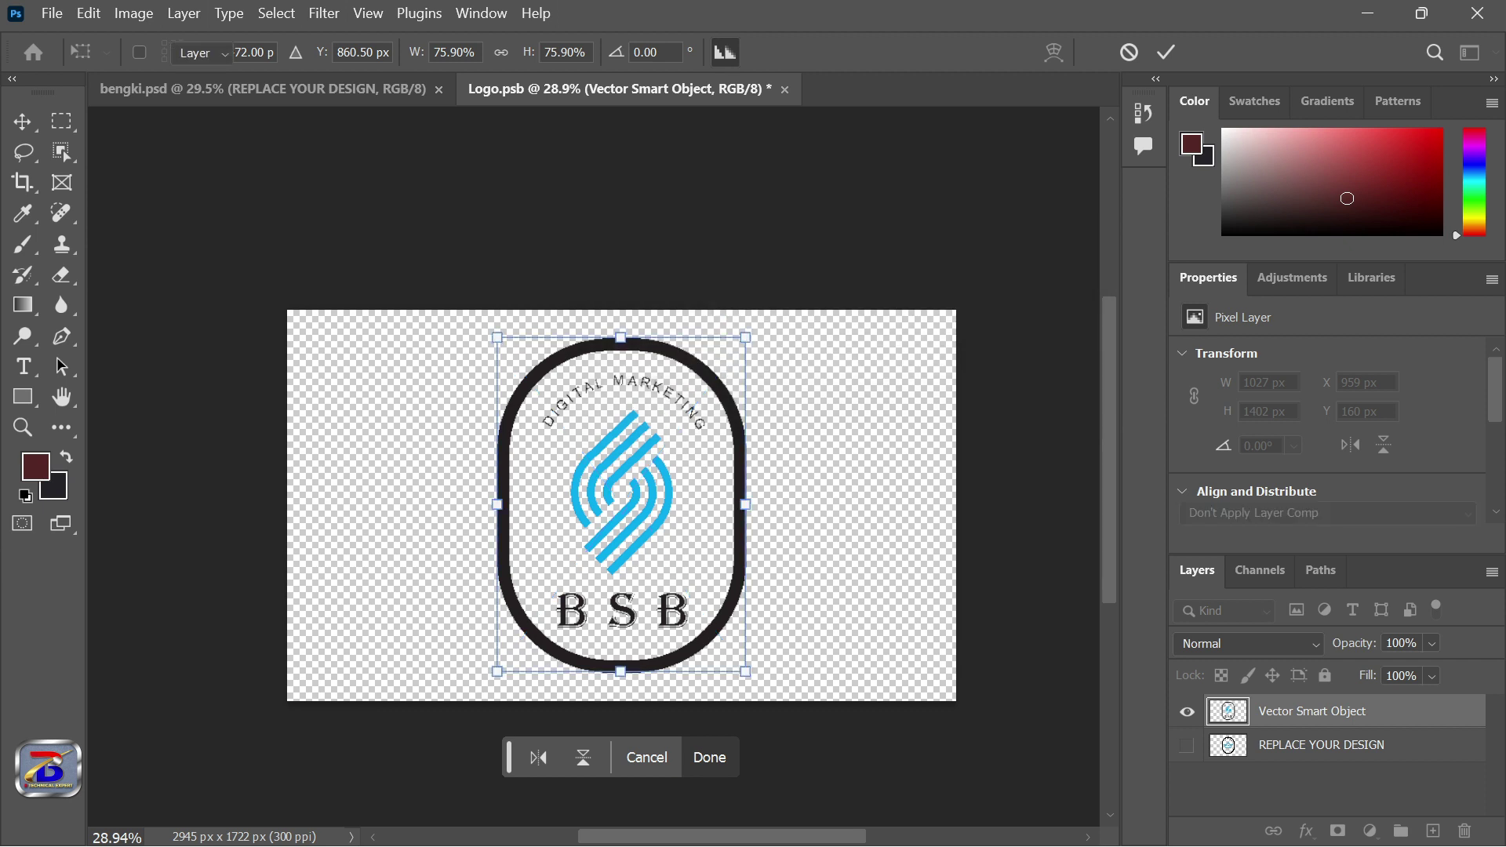